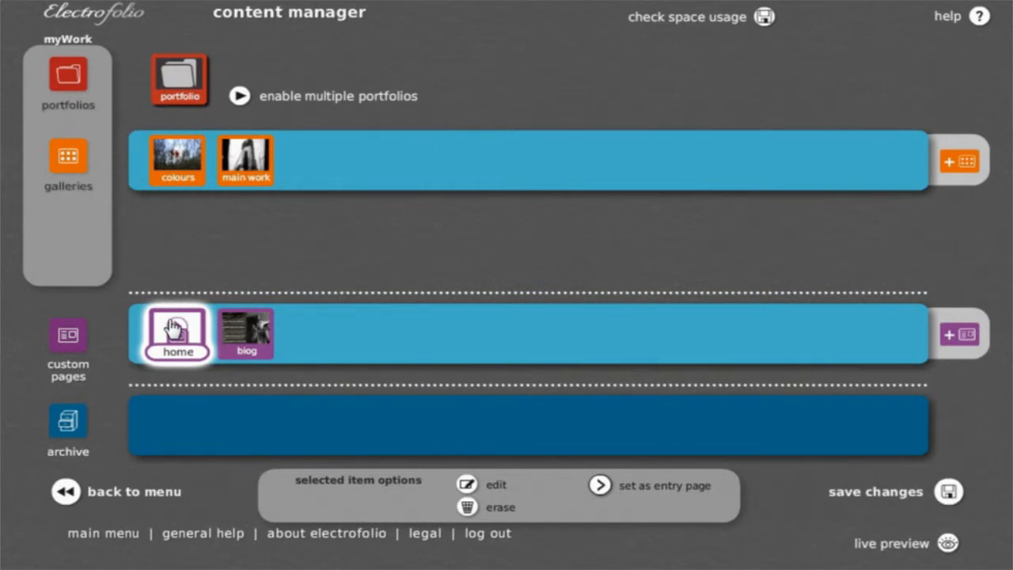
Open the home page for editing and add a text link reading "go to colours gallery >" over the photo, below the title.
{"action": "double_click", "coordinate": [174, 326]}
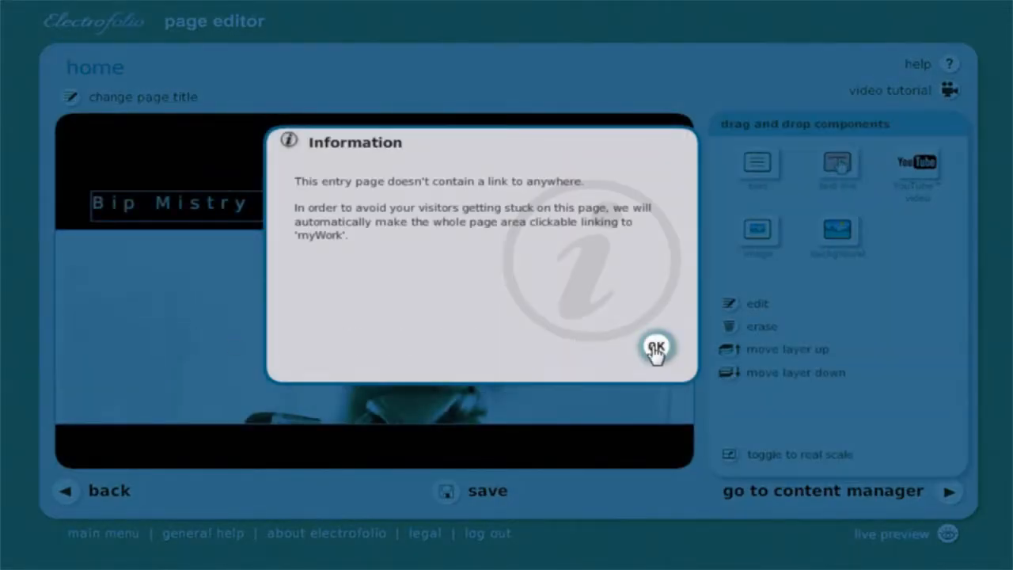
{"action": "left_click", "coordinate": [656, 349]}
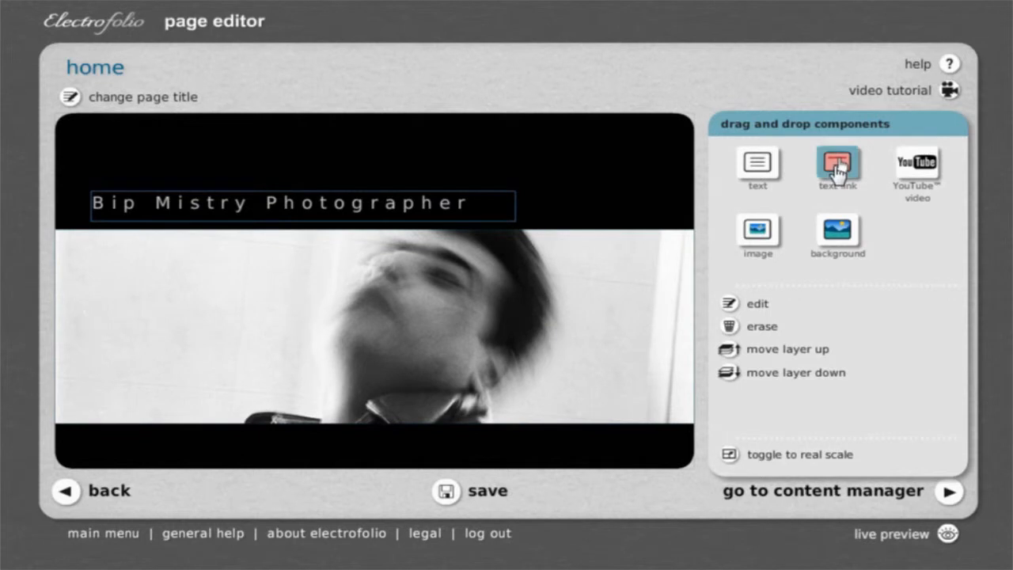
{"action": "left_click_drag", "start_coordinate": [836, 169], "coordinate": [155, 281]}
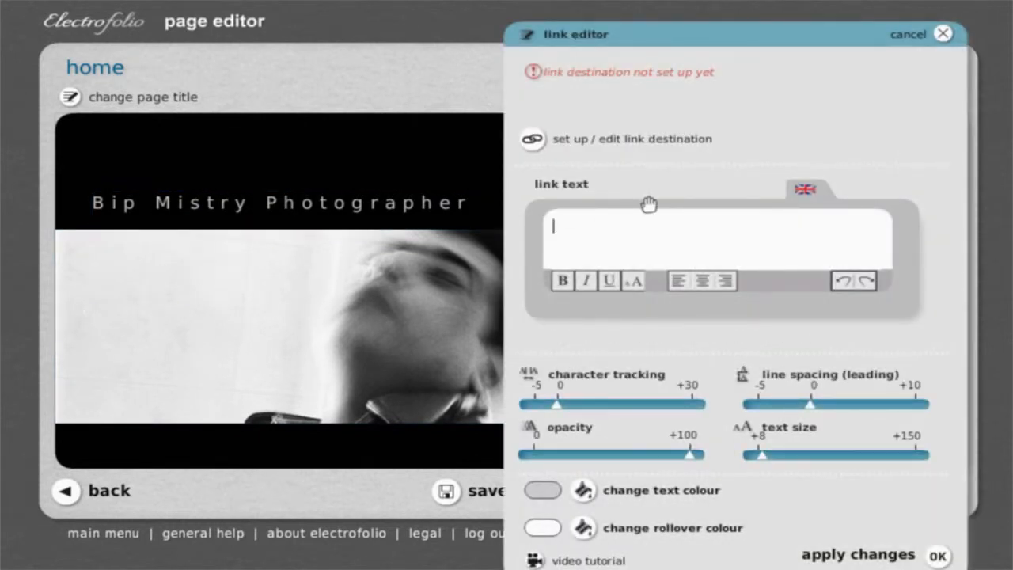
{"action": "type", "text": "go to colou"}
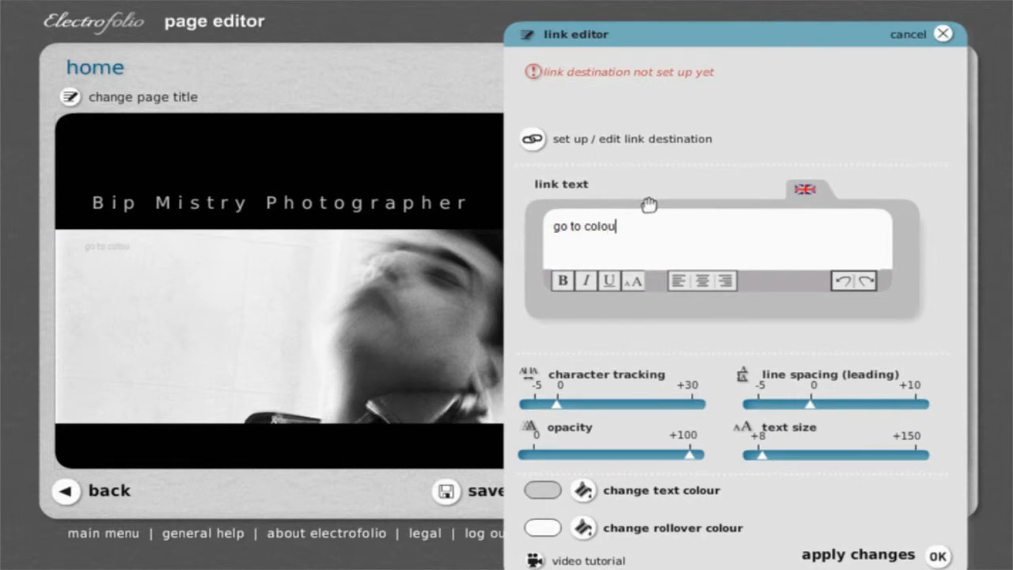
{"action": "type", "text": "rs gallery >"}
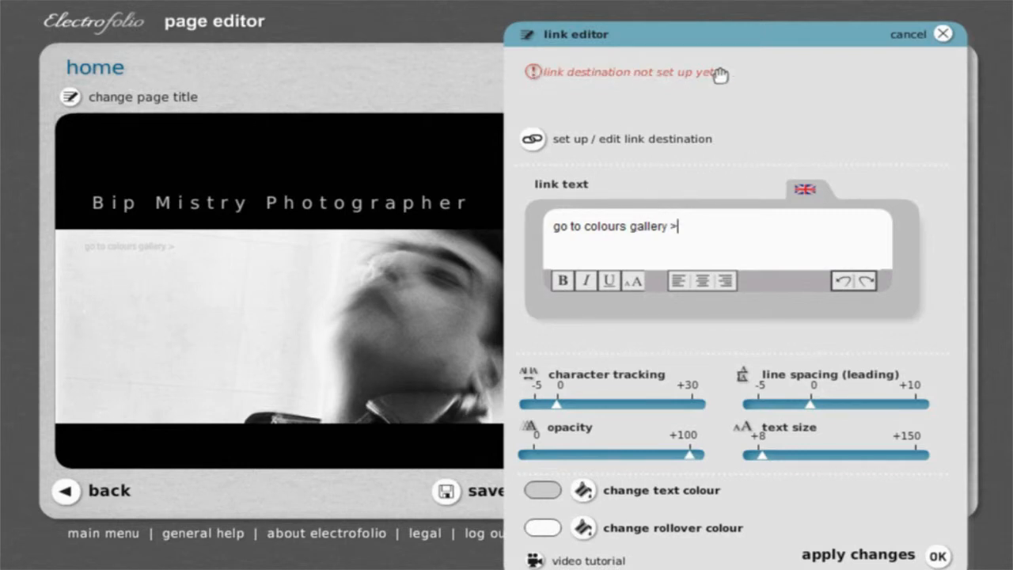
Set the link's destination to the internal colours gallery and apply the link changes.
{"action": "left_click", "coordinate": [532, 141]}
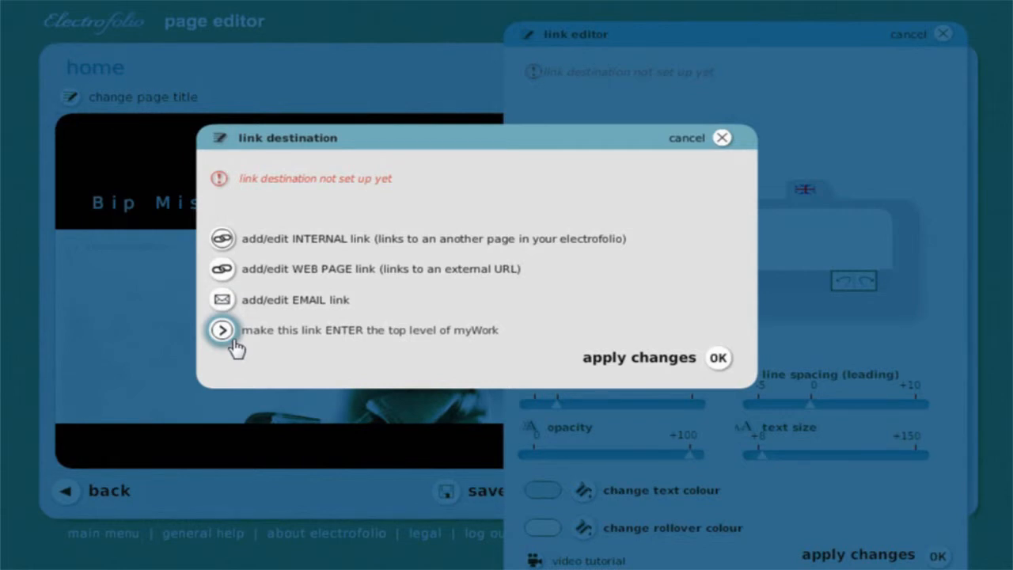
{"action": "left_click", "coordinate": [225, 248]}
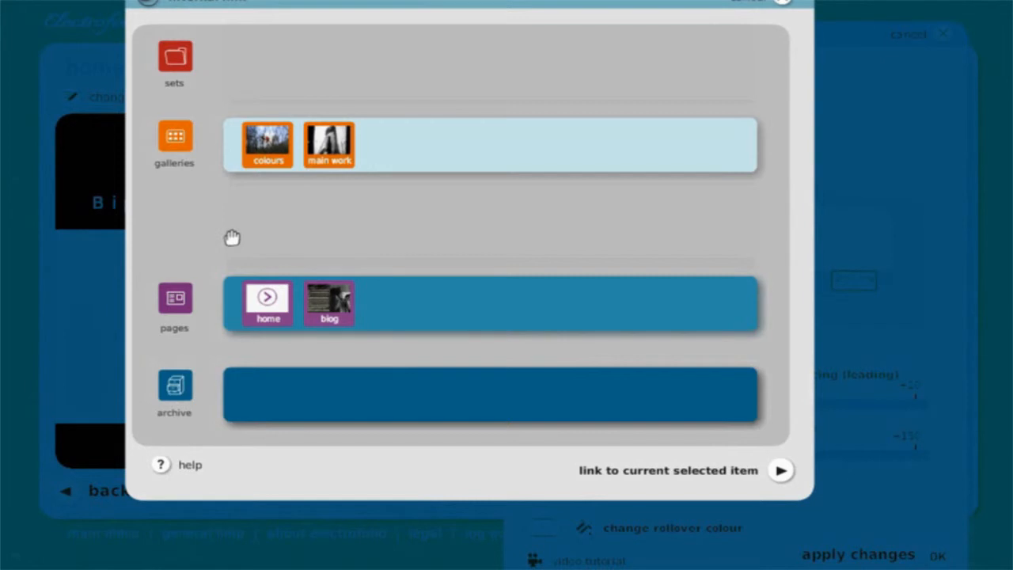
{"action": "left_click", "coordinate": [287, 155]}
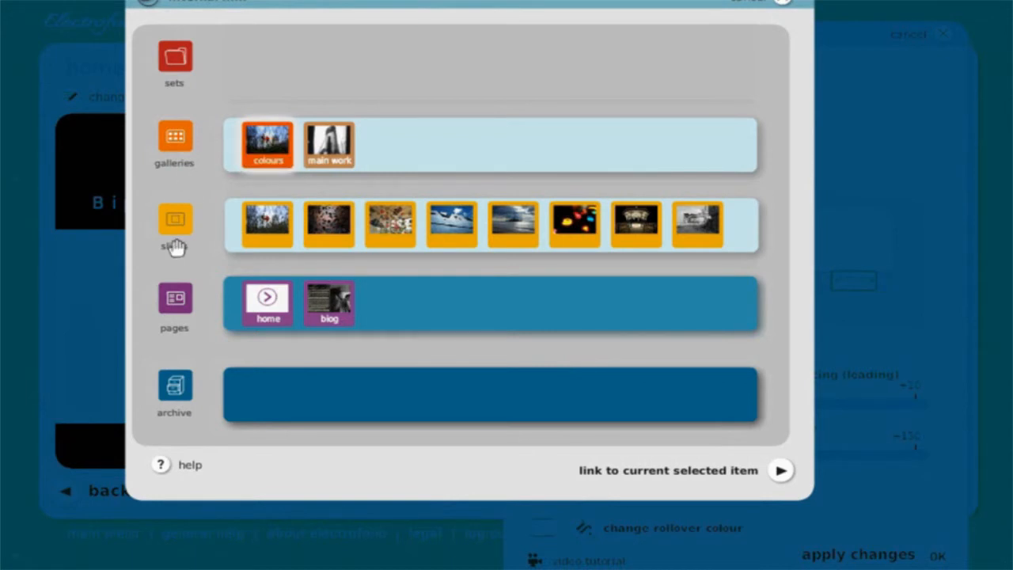
{"action": "left_click", "coordinate": [677, 479]}
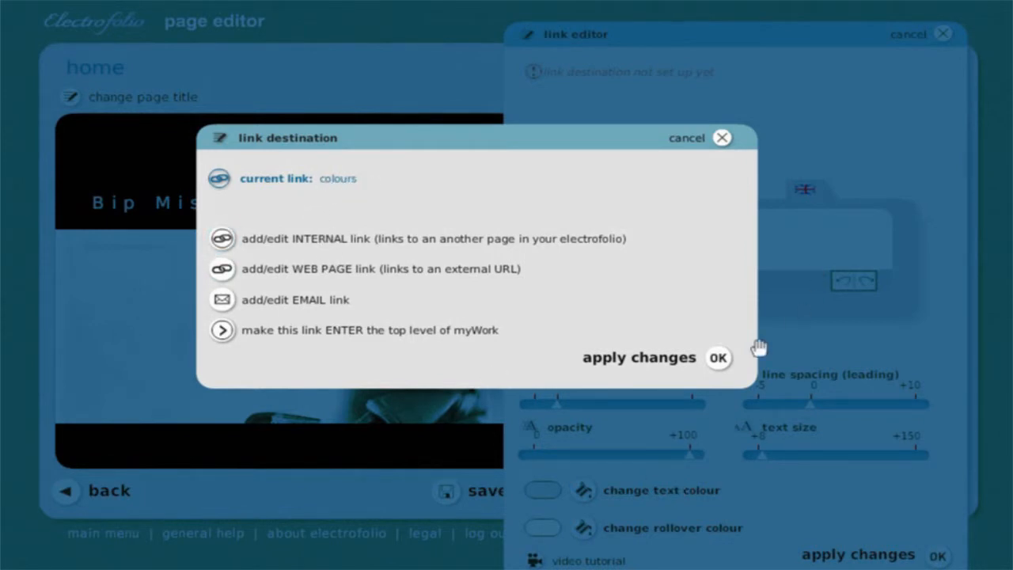
{"action": "left_click", "coordinate": [700, 360]}
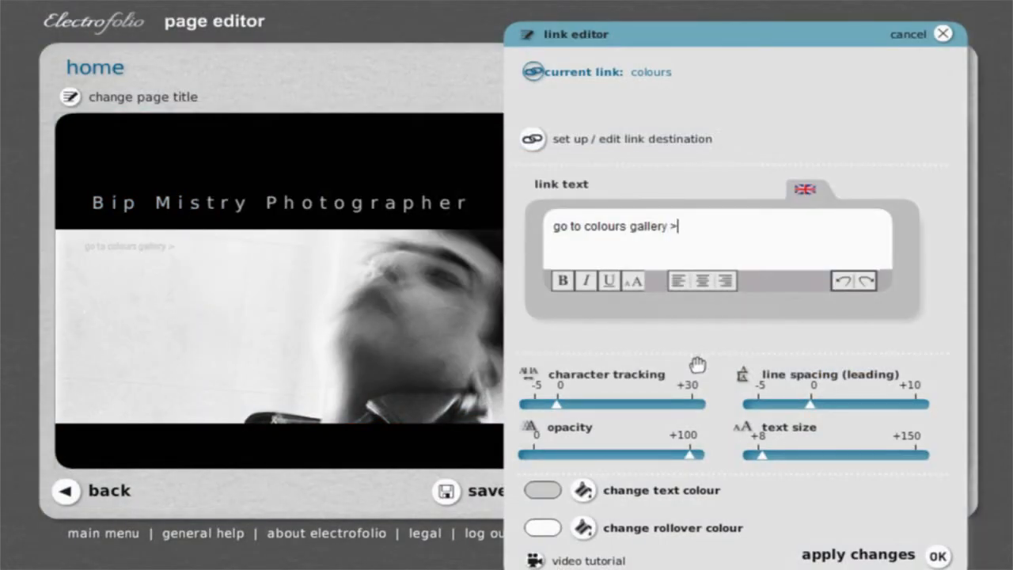
{"action": "left_click", "coordinate": [827, 557]}
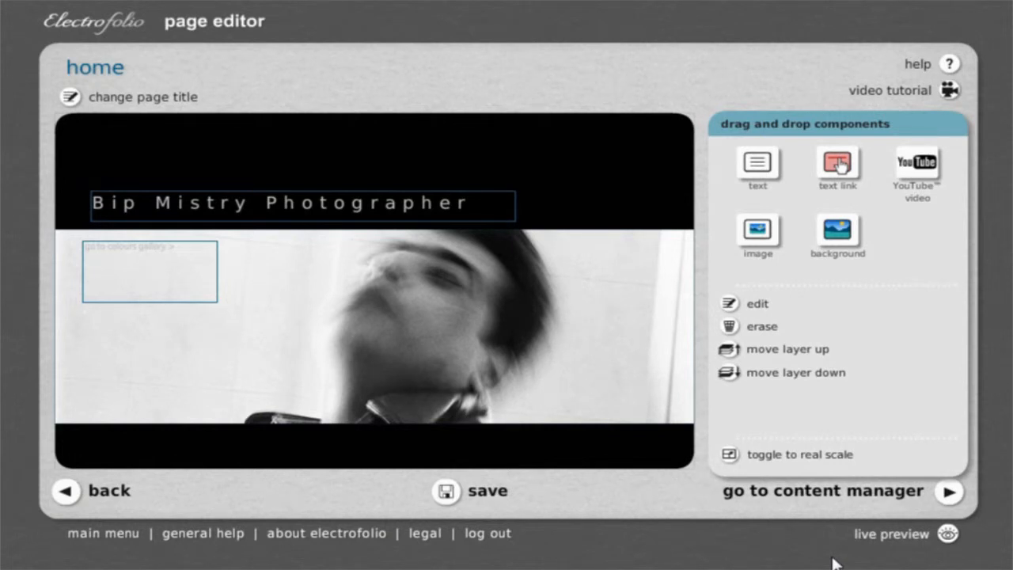
Save the home page and test the colours gallery link in the live preview.
{"action": "left_click", "coordinate": [487, 497]}
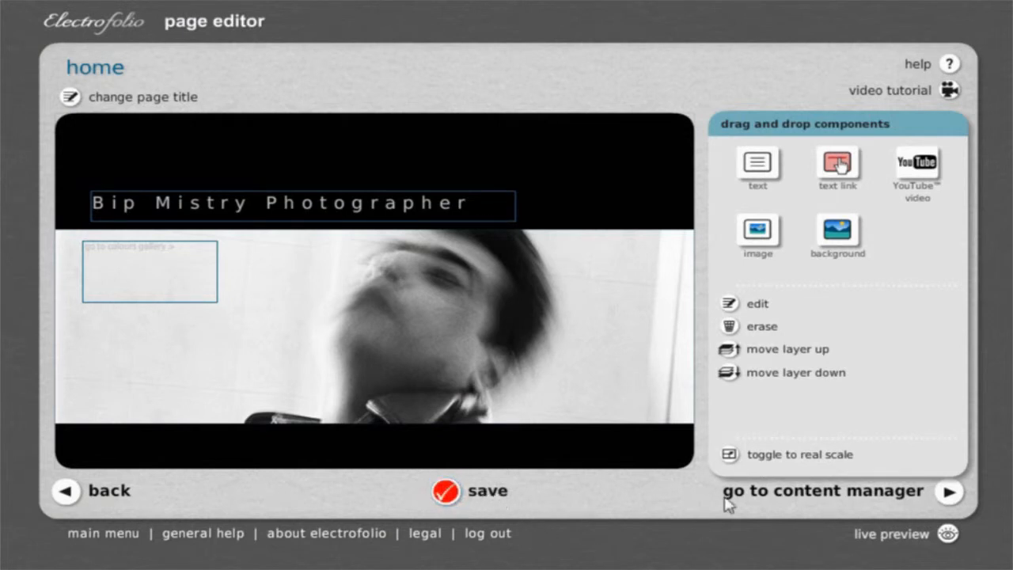
{"action": "left_click", "coordinate": [890, 537]}
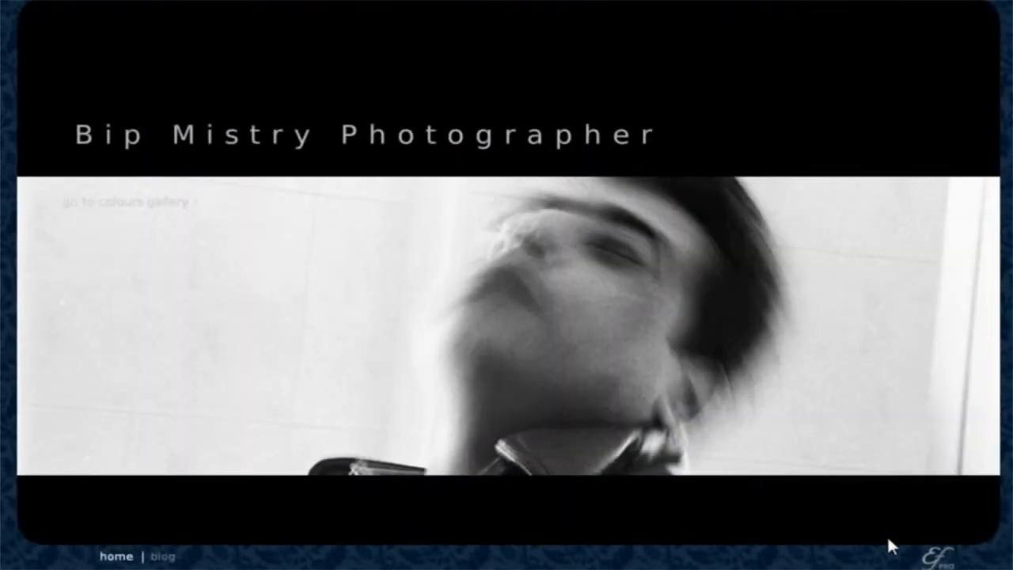
{"action": "left_click", "coordinate": [118, 207]}
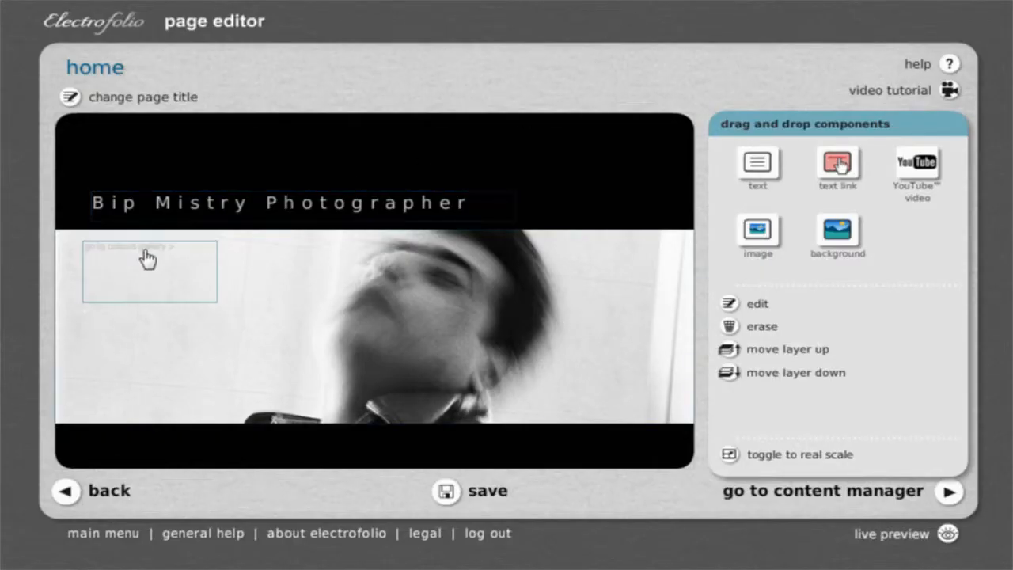
Show the page at real scale and move the colours gallery link slightly to the right, to about x 56.
{"action": "left_click", "coordinate": [727, 456]}
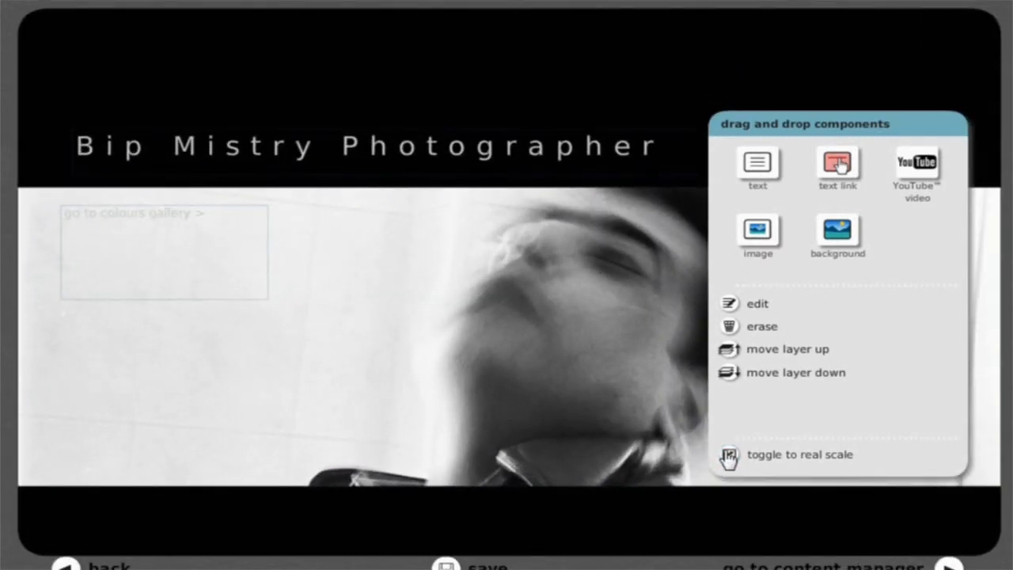
{"action": "left_click_drag", "start_coordinate": [741, 123], "coordinate": [784, 74]}
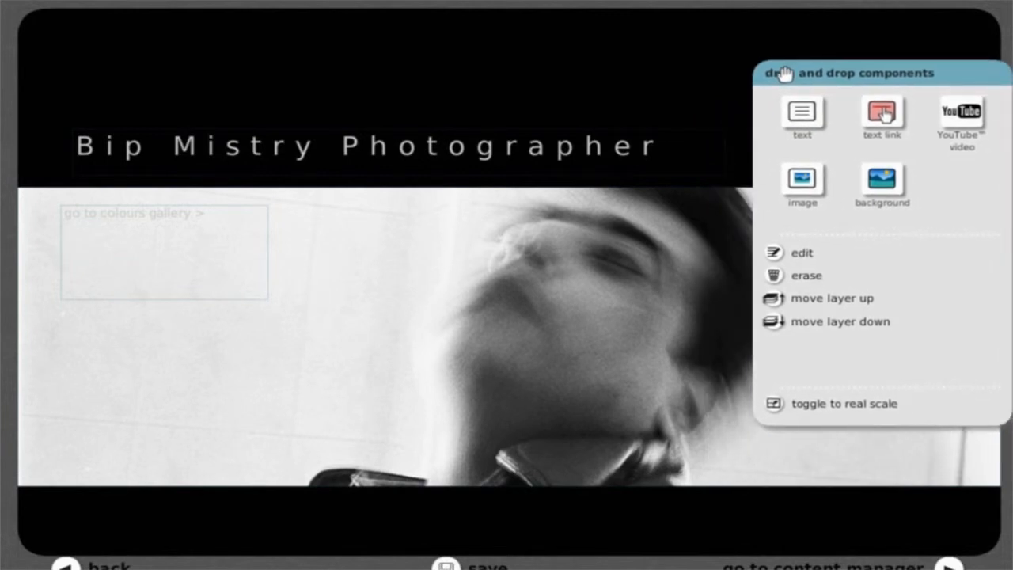
{"action": "left_click", "coordinate": [128, 236]}
{"action": "left_click_drag", "start_coordinate": [81, 247], "coordinate": [96, 246]}
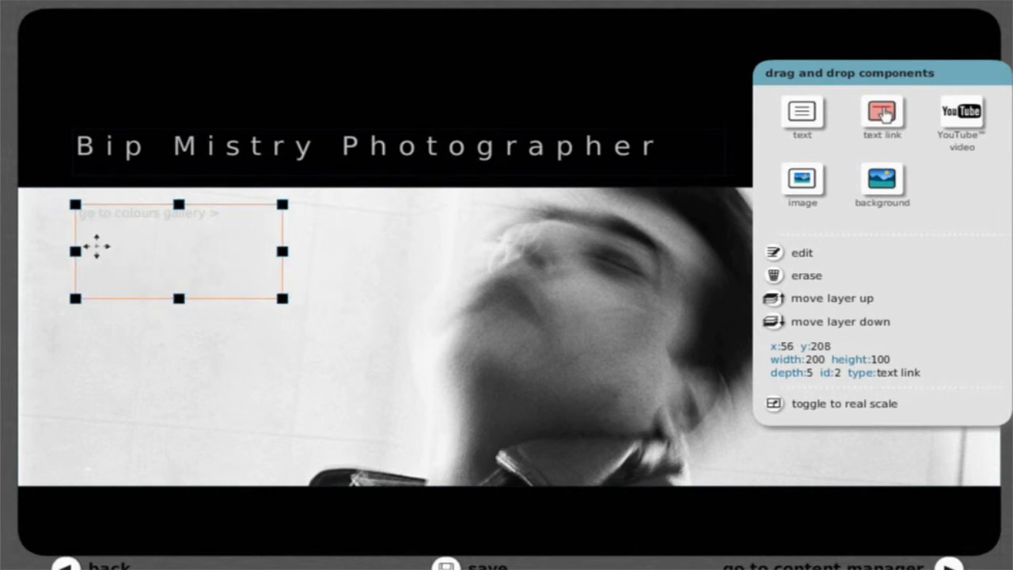
Align the link box with the title's left edge at x 53 and widen it to about 260.
{"action": "left_click", "coordinate": [125, 152]}
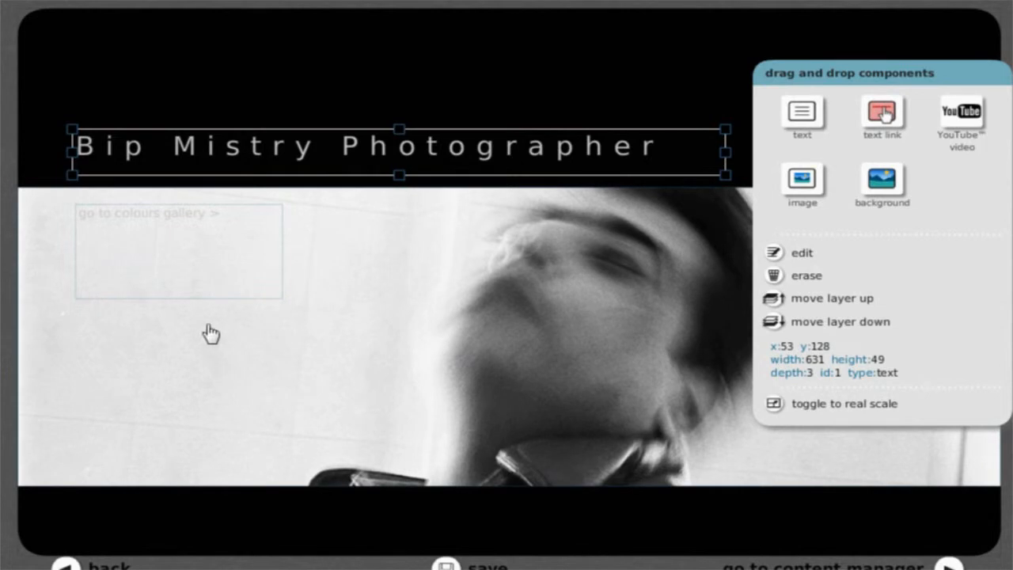
{"action": "left_click", "coordinate": [168, 249]}
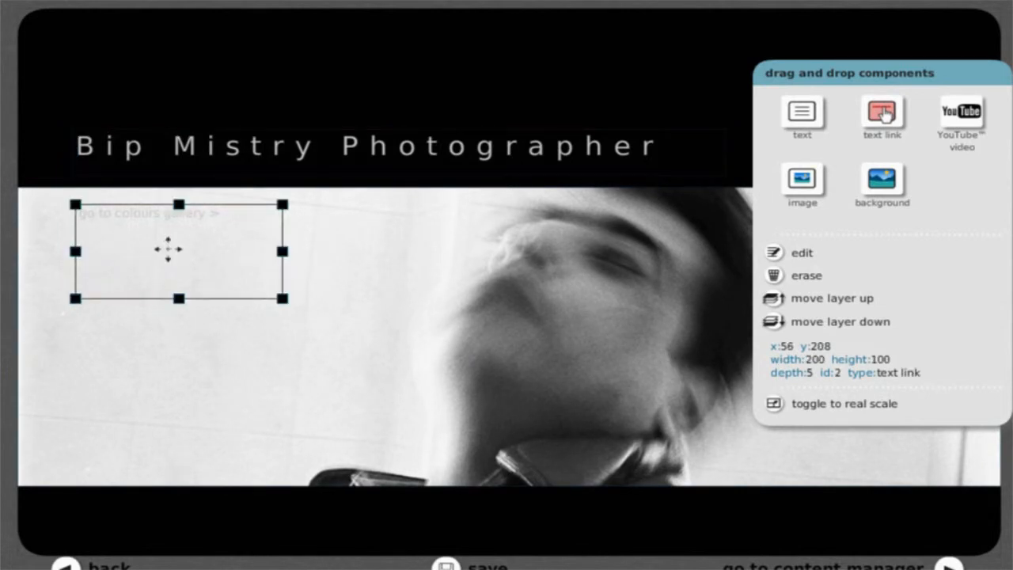
{"action": "key", "text": "Left"}
{"action": "key", "text": "Left"}
{"action": "key", "text": "Left"}
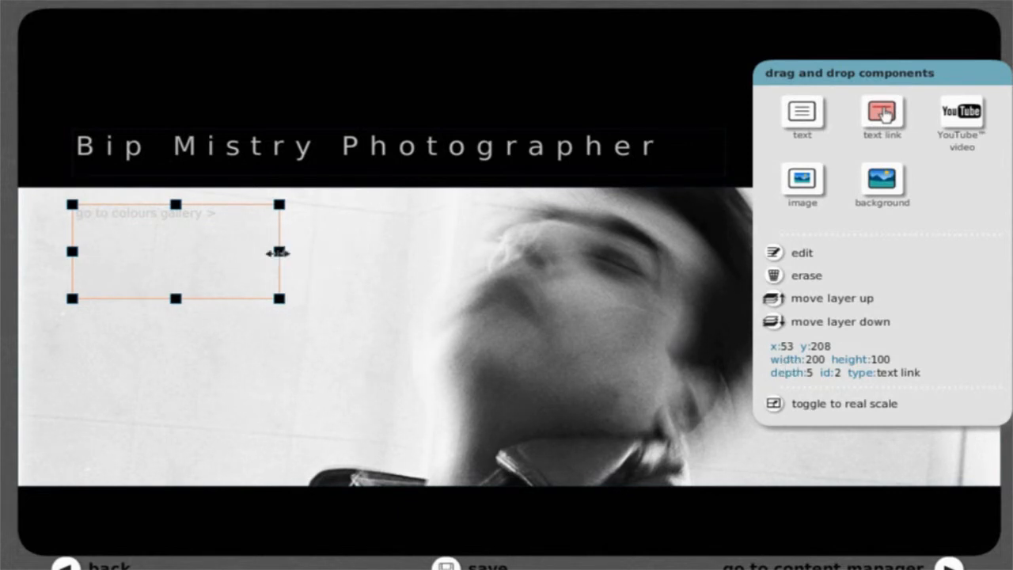
{"action": "left_click_drag", "start_coordinate": [299, 251], "coordinate": [341, 252]}
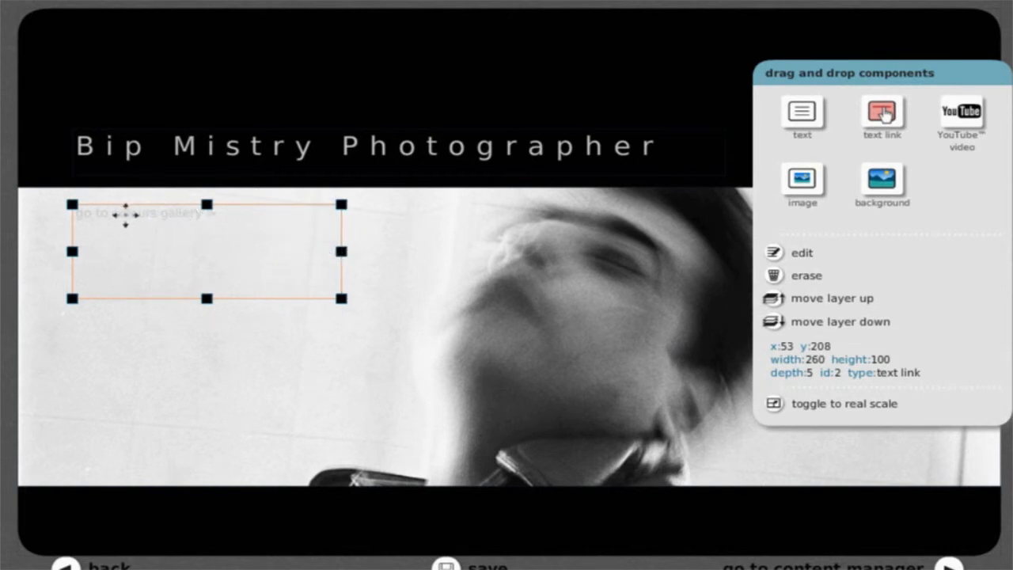
Change the link's text colour to the teal swatch 00757e.
{"action": "double_click", "coordinate": [158, 262]}
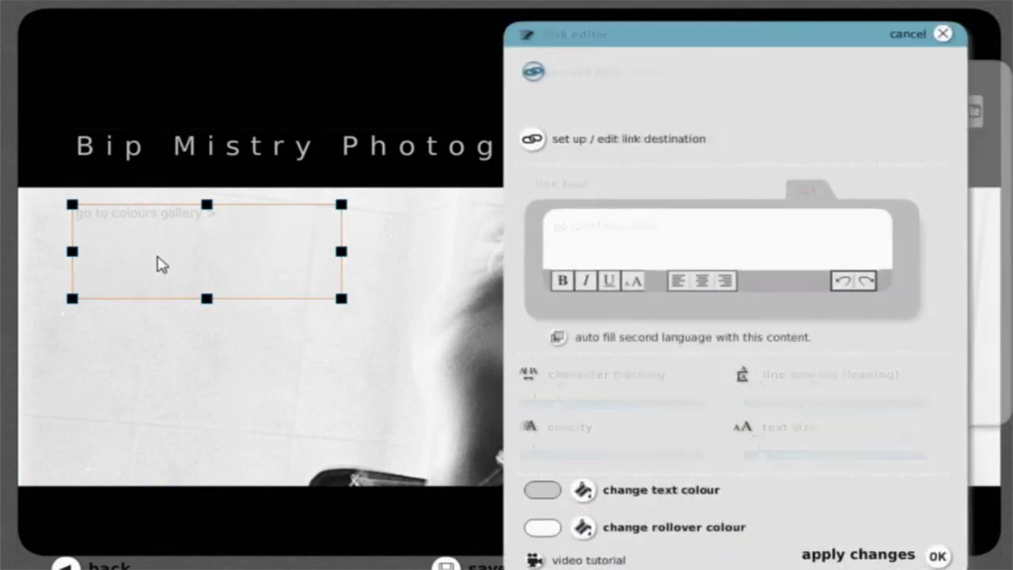
{"action": "left_click", "coordinate": [583, 491]}
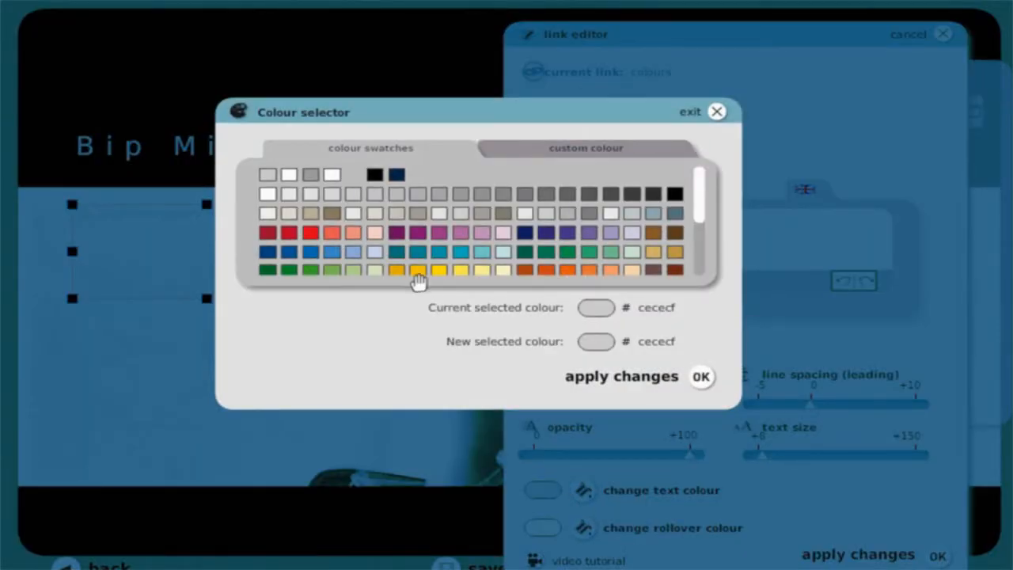
{"action": "left_click", "coordinate": [397, 252]}
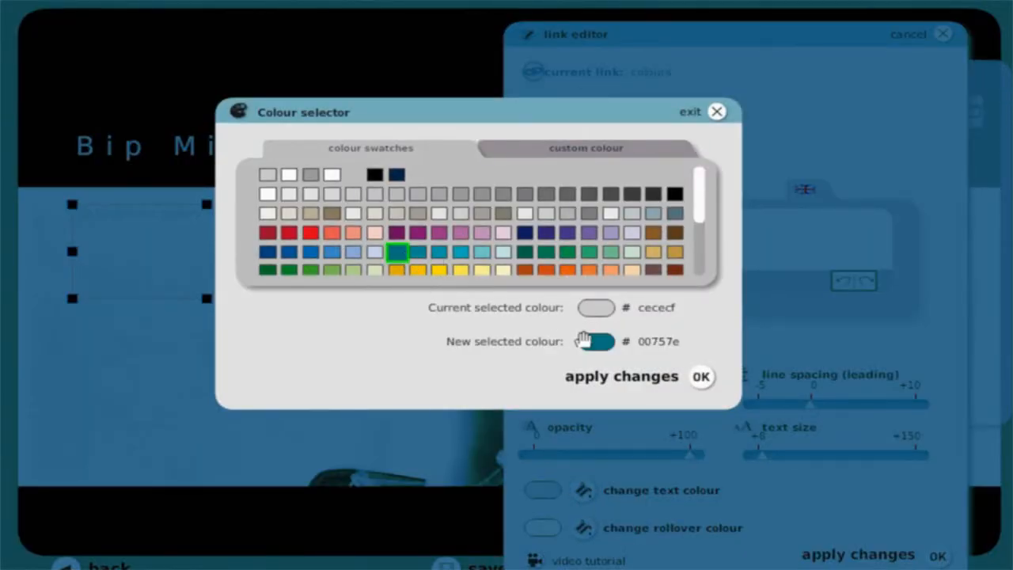
{"action": "left_click", "coordinate": [611, 377]}
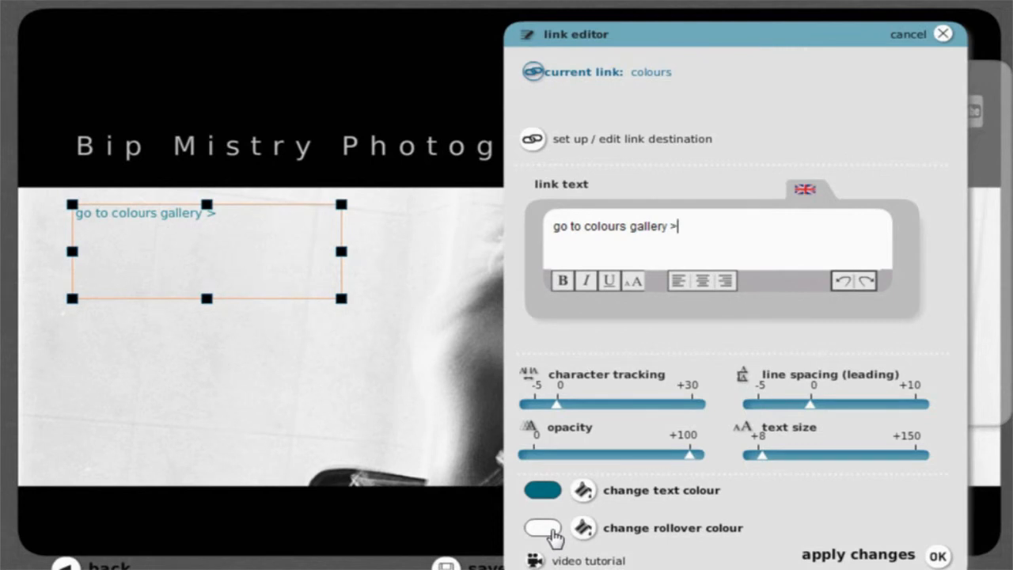
Copy the hex code of the link's text colour from the custom colour settings.
{"action": "left_click", "coordinate": [582, 491]}
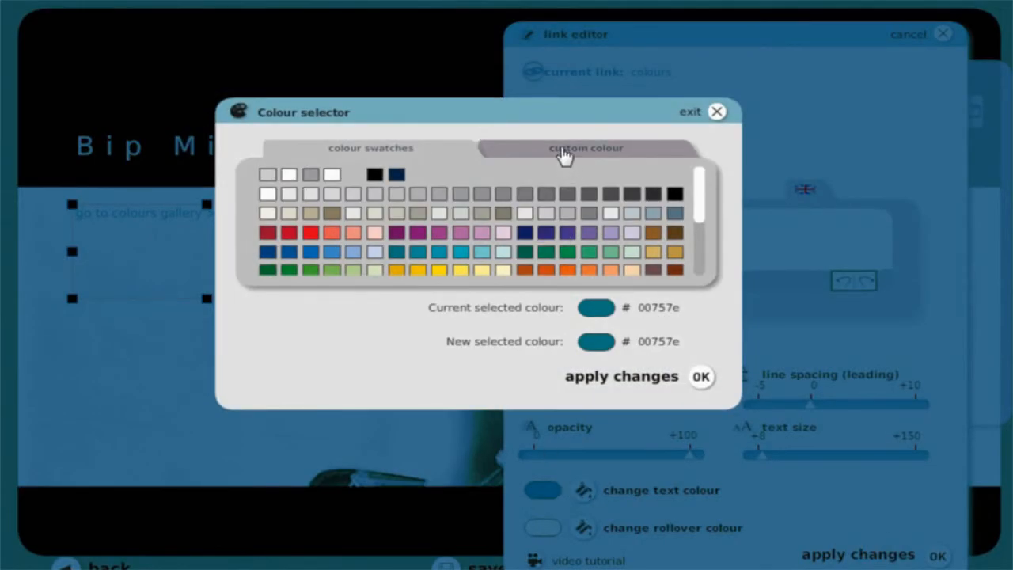
{"action": "left_click", "coordinate": [564, 152]}
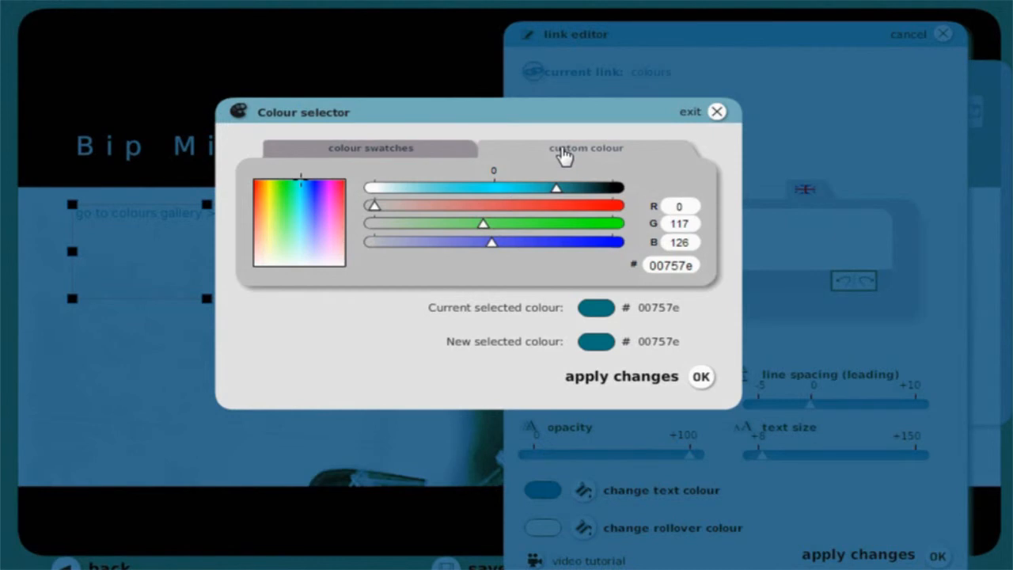
{"action": "left_click_drag", "start_coordinate": [649, 265], "coordinate": [695, 265]}
{"action": "right_click", "coordinate": [672, 264]}
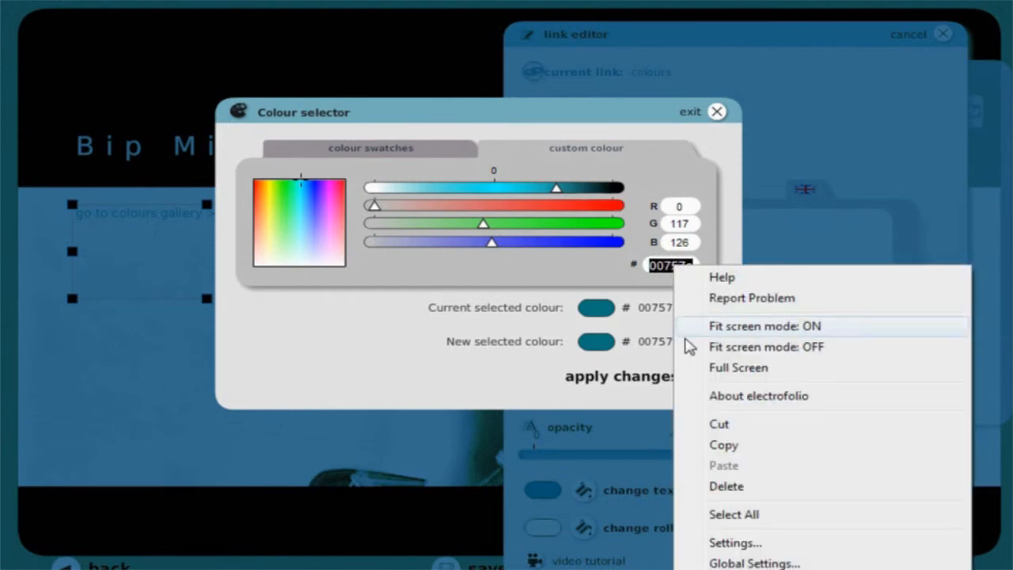
{"action": "left_click", "coordinate": [730, 445]}
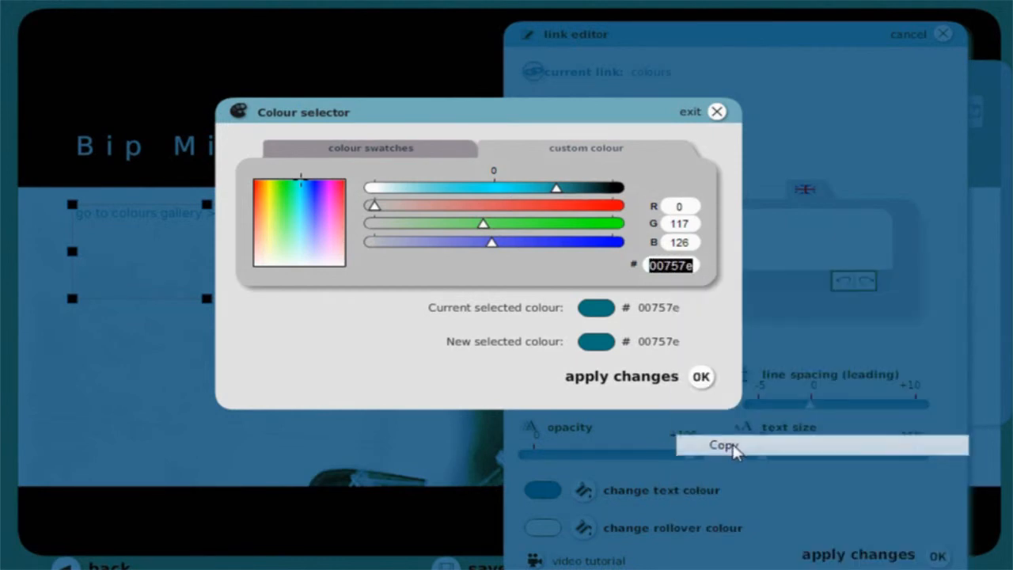
{"action": "left_click", "coordinate": [700, 377]}
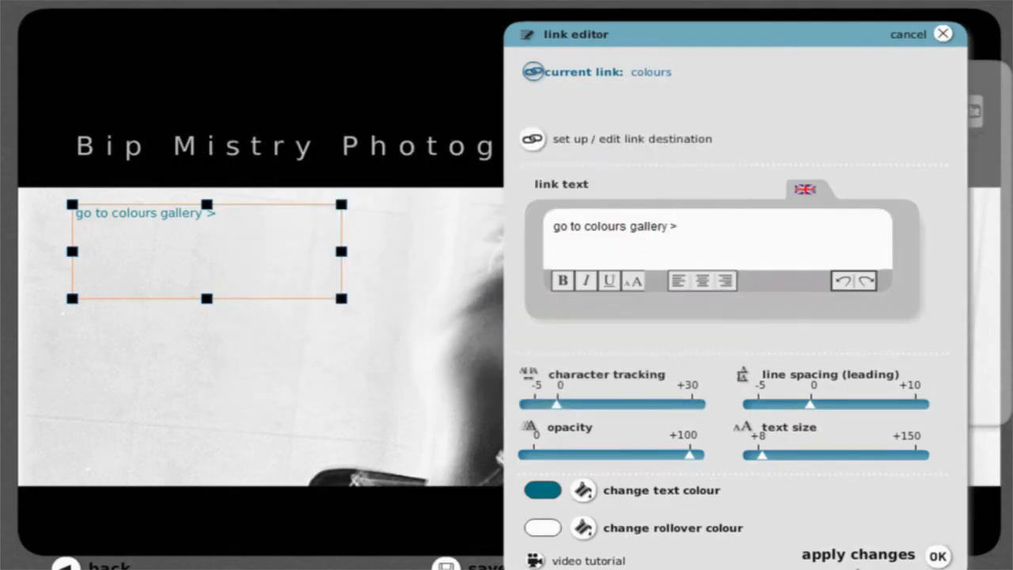
Set the link's rollover colour by pasting the copied code 00757e and darkening it to 00333a.
{"action": "left_click", "coordinate": [646, 538]}
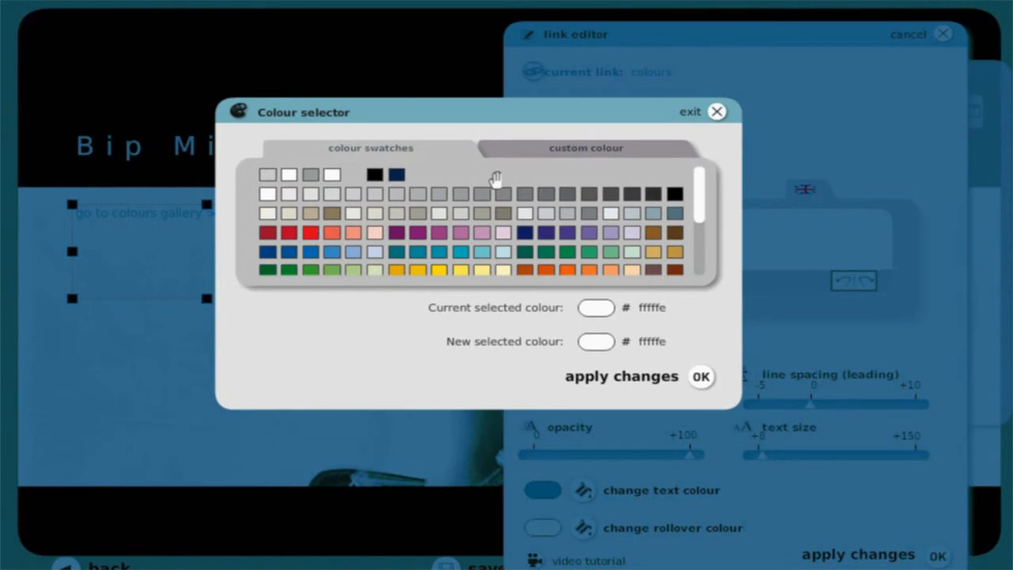
{"action": "left_click", "coordinate": [552, 156]}
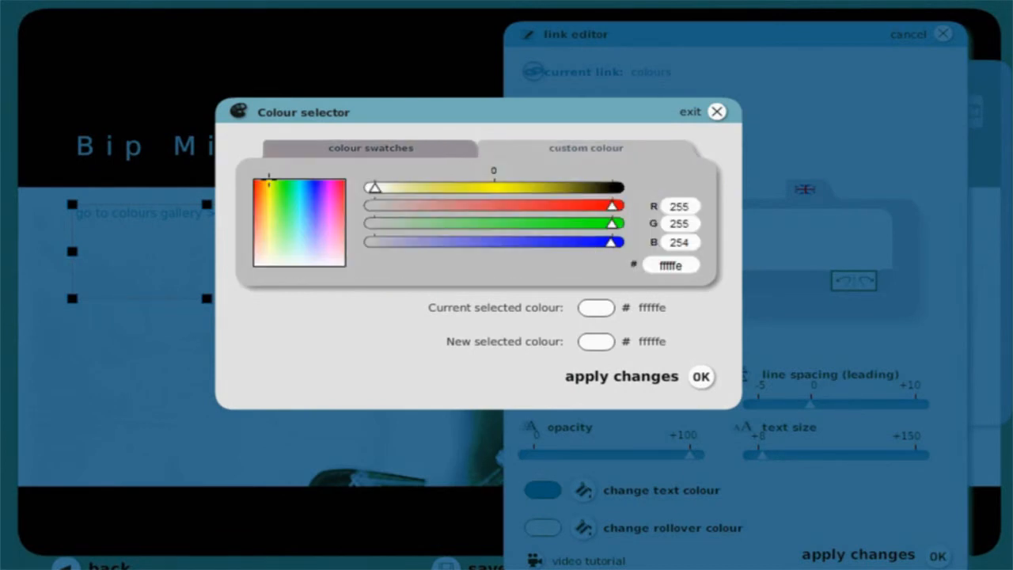
{"action": "double_click", "coordinate": [670, 265]}
{"action": "right_click", "coordinate": [662, 266]}
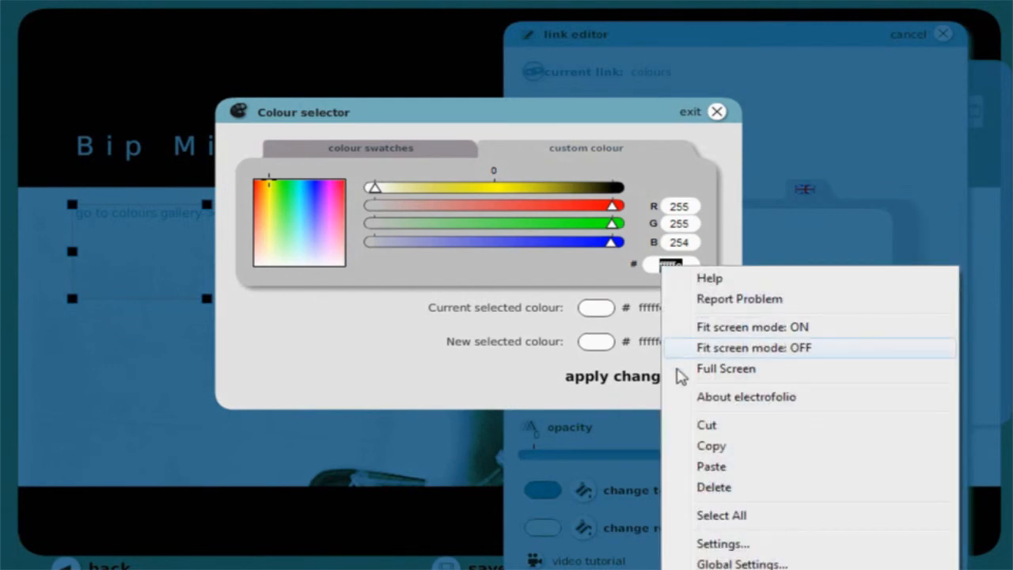
{"action": "left_click", "coordinate": [703, 469]}
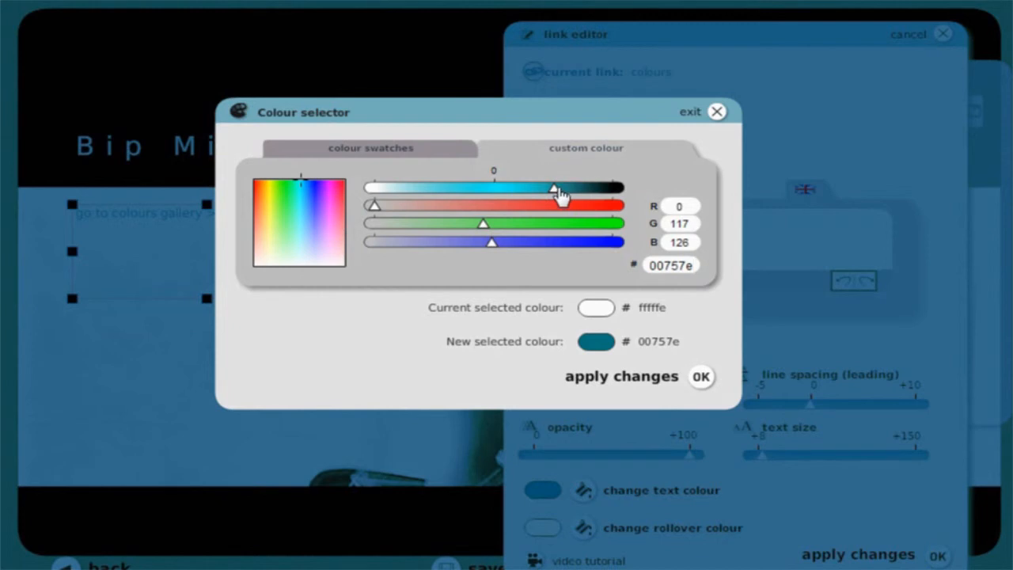
{"action": "left_click_drag", "start_coordinate": [554, 194], "coordinate": [589, 203]}
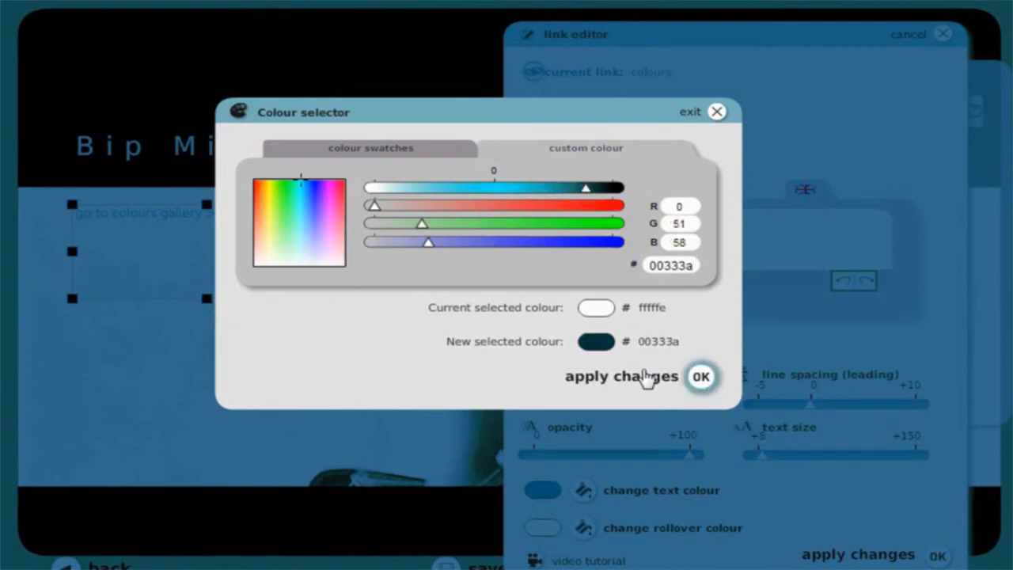
{"action": "left_click", "coordinate": [646, 378]}
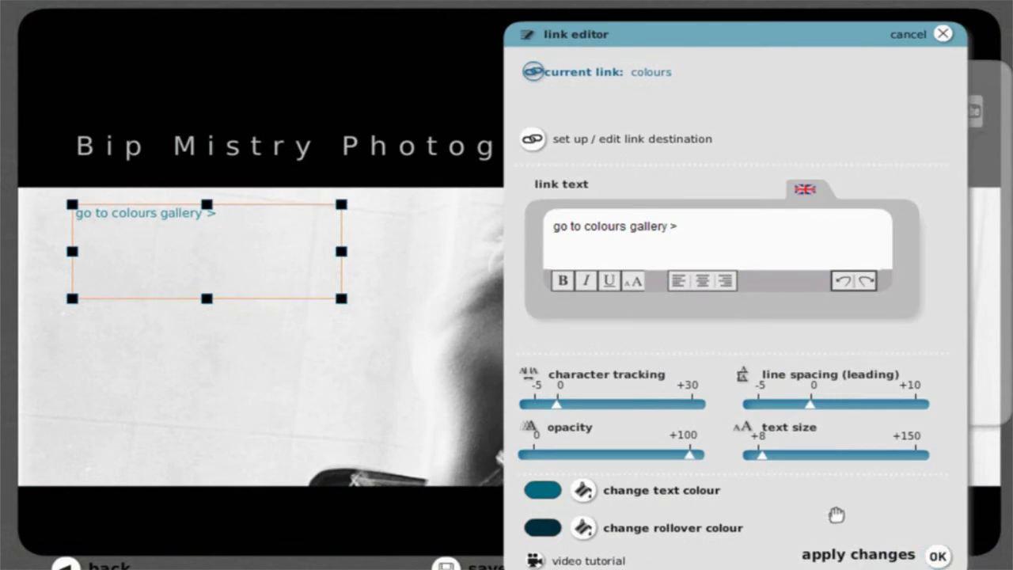
Widen the character tracking of the colours gallery link slightly and apply the link changes.
{"action": "mouse_move", "coordinate": [560, 412]}
{"action": "left_click_drag", "start_coordinate": [559, 411], "coordinate": [575, 415]}
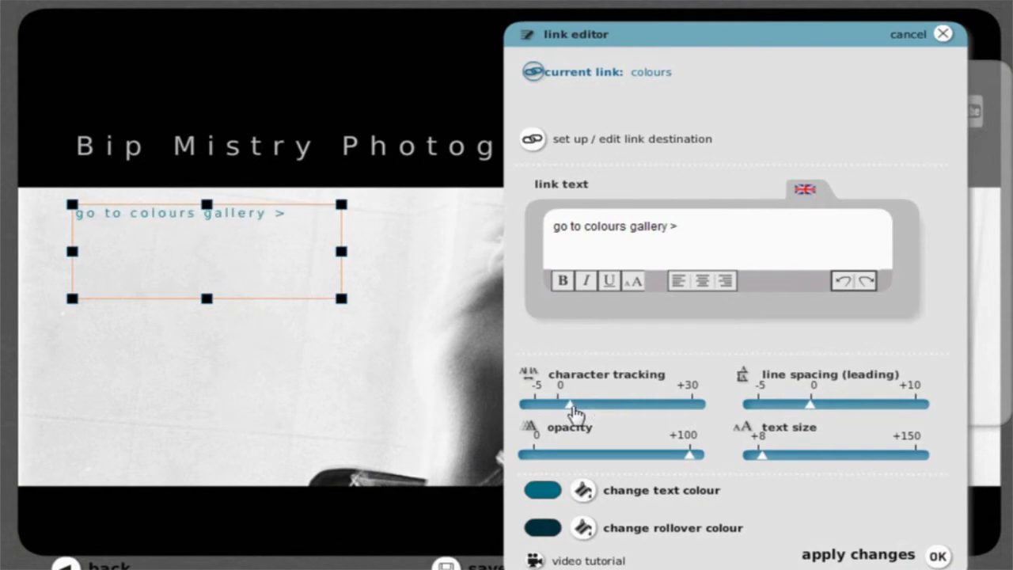
{"action": "left_click", "coordinate": [848, 556]}
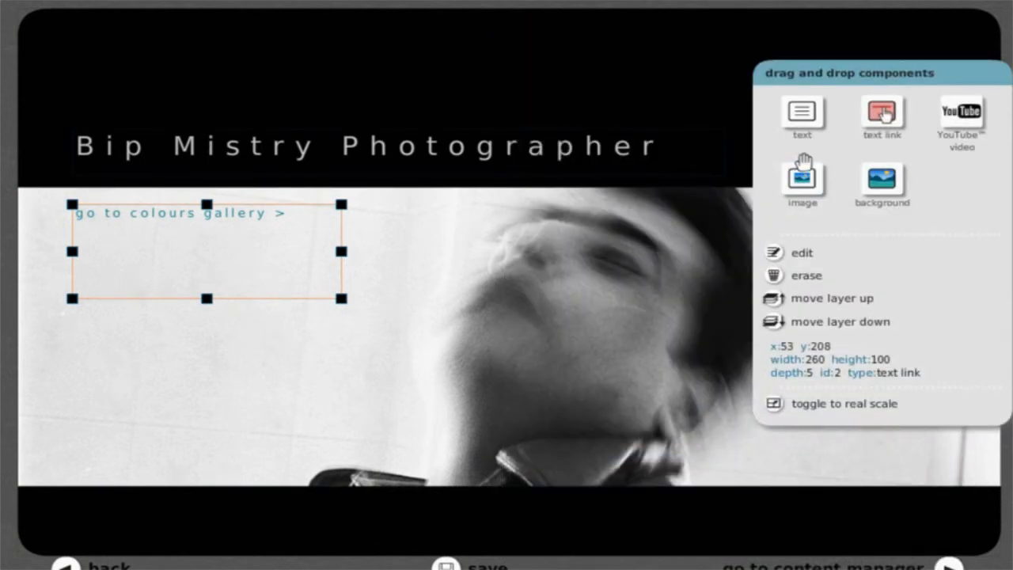
Add a text link reading "go to main work gallery>" below the first and make it lead to the main work gallery.
{"action": "left_click_drag", "start_coordinate": [884, 113], "coordinate": [140, 290]}
{"action": "left_click", "coordinate": [702, 257]}
{"action": "type", "text": "go to main work gallery >"}
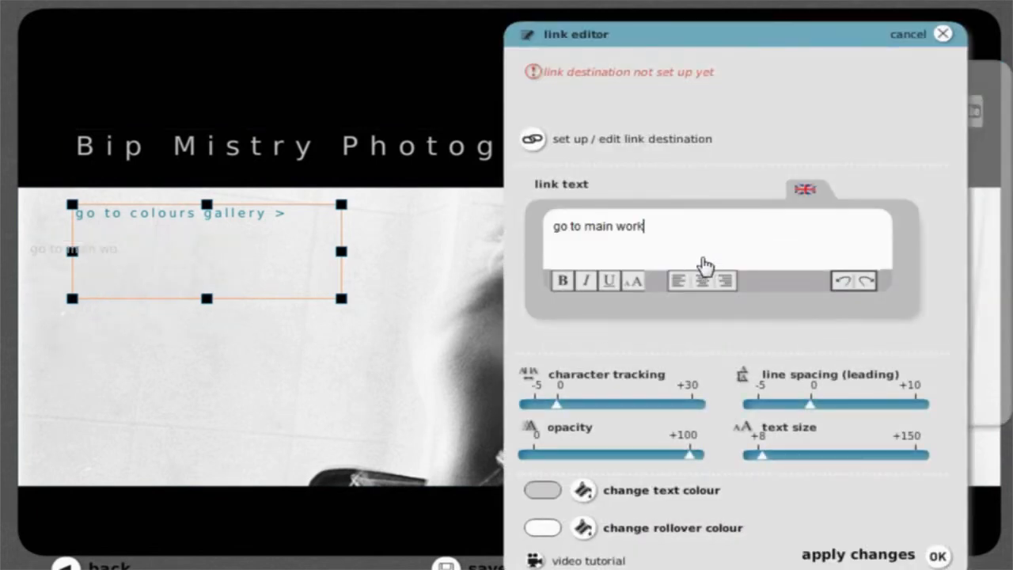
{"action": "left_click", "coordinate": [533, 140]}
{"action": "left_click", "coordinate": [222, 238]}
{"action": "left_click", "coordinate": [329, 146]}
{"action": "left_click", "coordinate": [651, 470]}
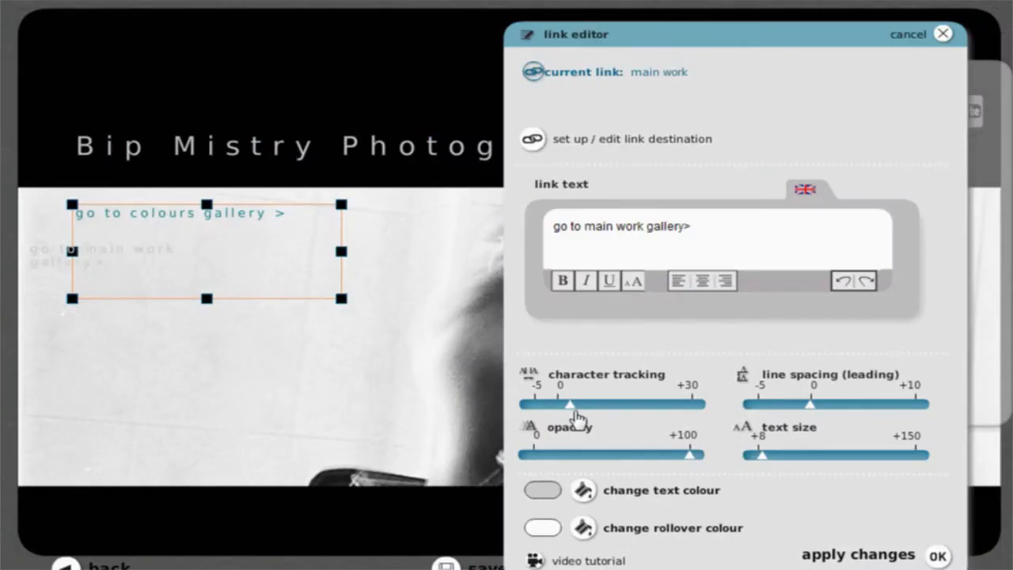
Give the main work gallery link the same teal text and dark teal rollover colours as the colours link.
{"action": "left_click", "coordinate": [583, 490]}
{"action": "left_click", "coordinate": [585, 147]}
{"action": "left_click", "coordinate": [701, 377]}
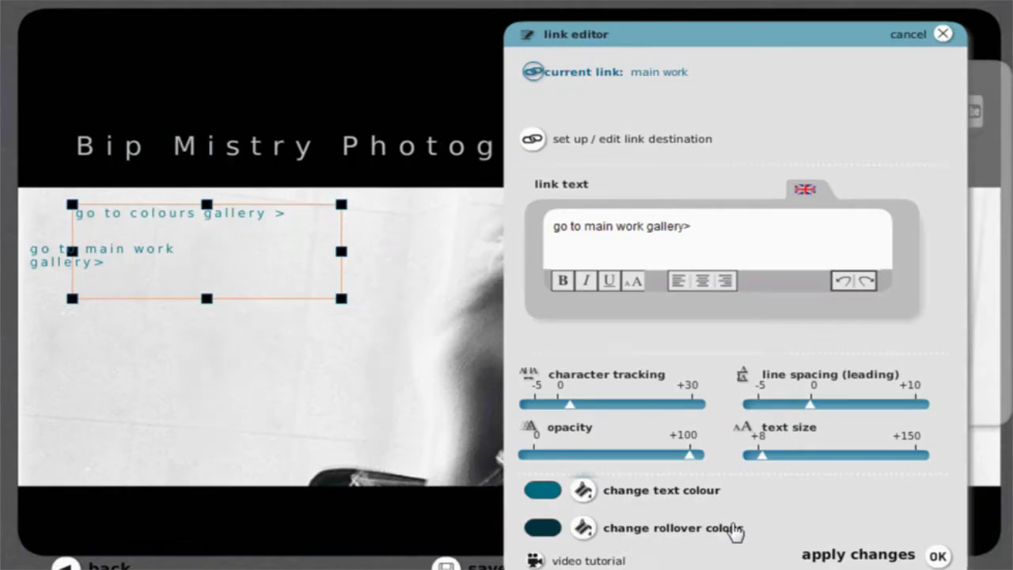
{"action": "left_click", "coordinate": [882, 564]}
Align the main work gallery link under the colours link at x 53, y 244 and widen its box to about 258.
{"action": "left_click_drag", "start_coordinate": [60, 263], "coordinate": [117, 267]}
{"action": "left_click_drag", "start_coordinate": [283, 285], "coordinate": [352, 283]}
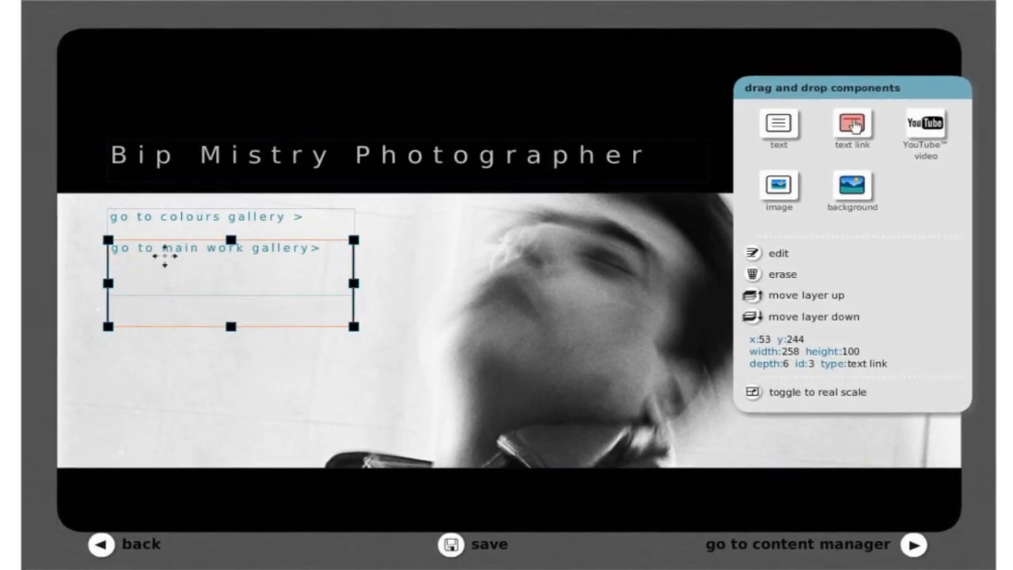
Reopen the main work gallery link for editing to review its settings, and close the editor.
{"action": "double_click", "coordinate": [165, 261]}
{"action": "left_click", "coordinate": [745, 250]}
{"action": "left_click", "coordinate": [903, 532]}
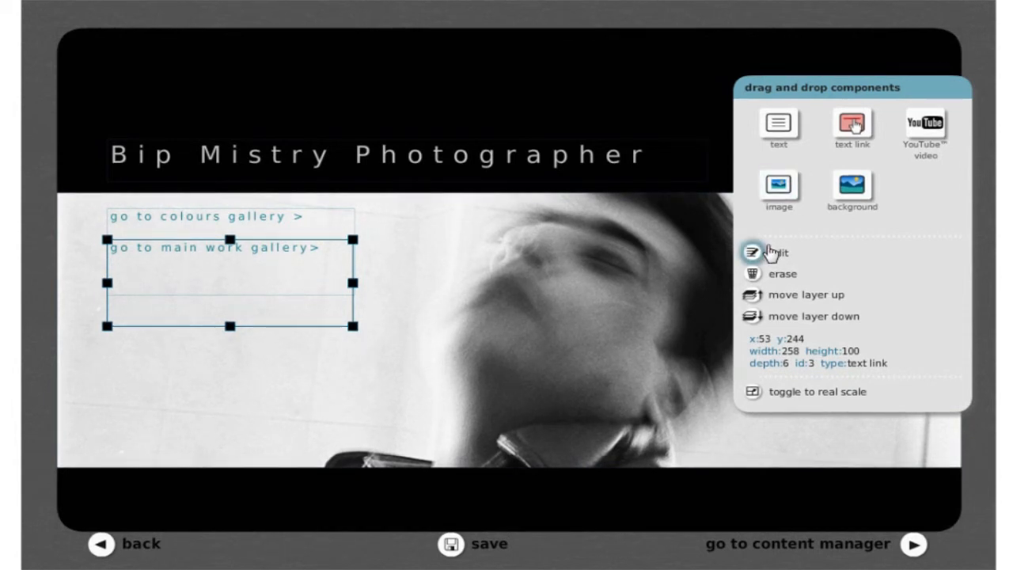
Add a text link reading "email me" over the photo and make it an email link to the example contact address.
{"action": "left_click_drag", "start_coordinate": [858, 131], "coordinate": [523, 255]}
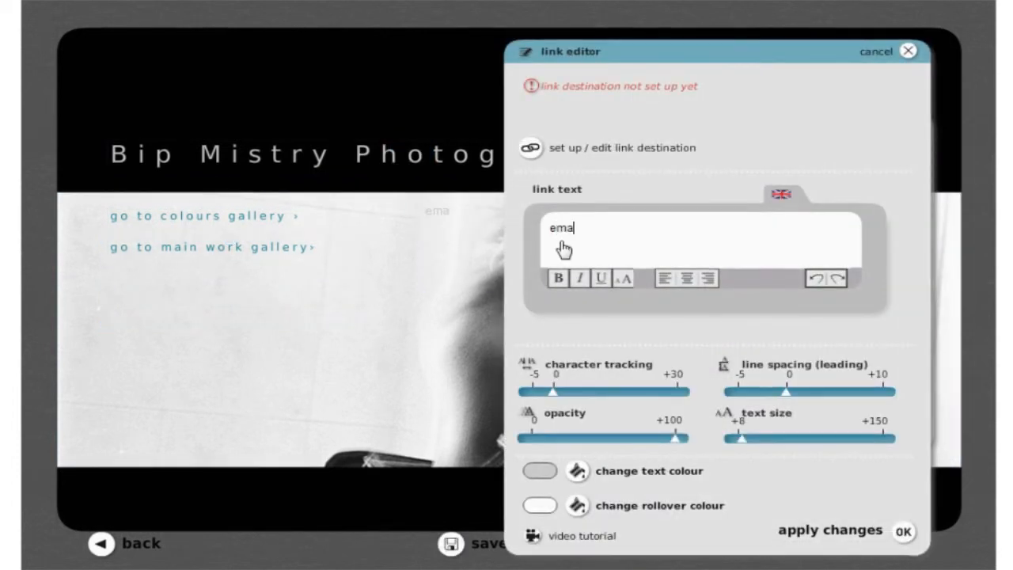
{"action": "type", "text": "email me"}
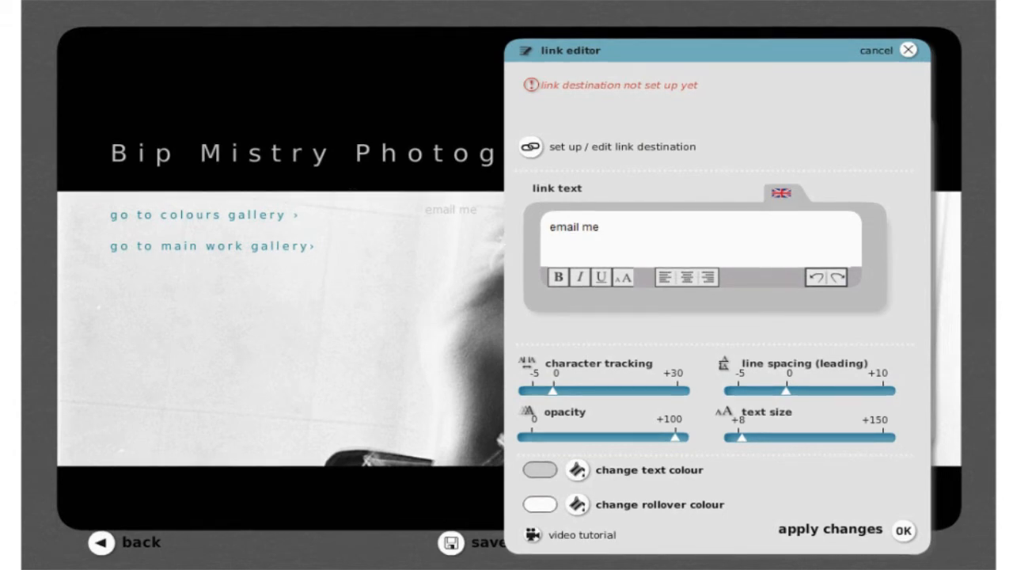
{"action": "left_click", "coordinate": [532, 147]}
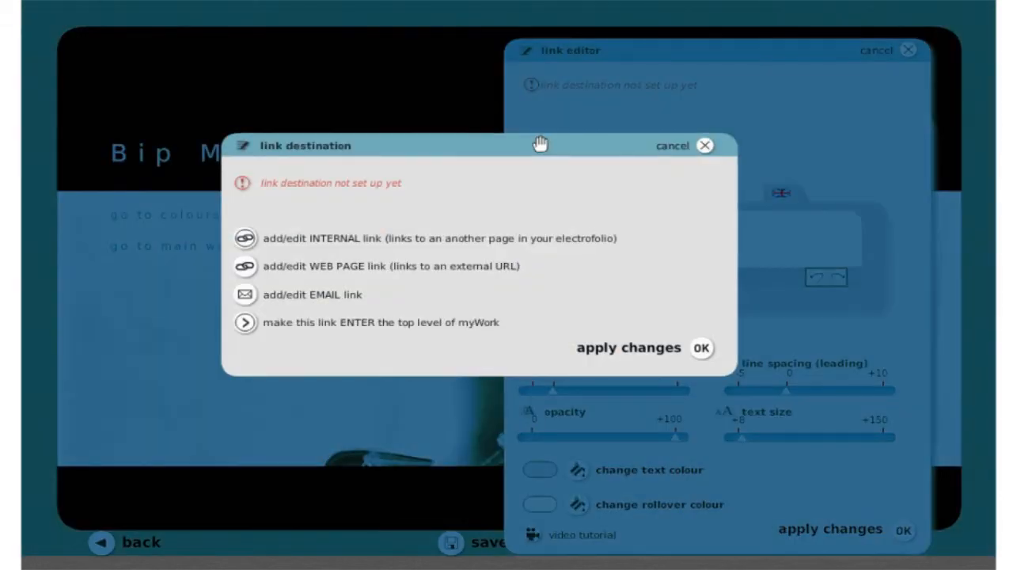
{"action": "left_click", "coordinate": [279, 295]}
{"action": "key", "text": "ctrl+a"}
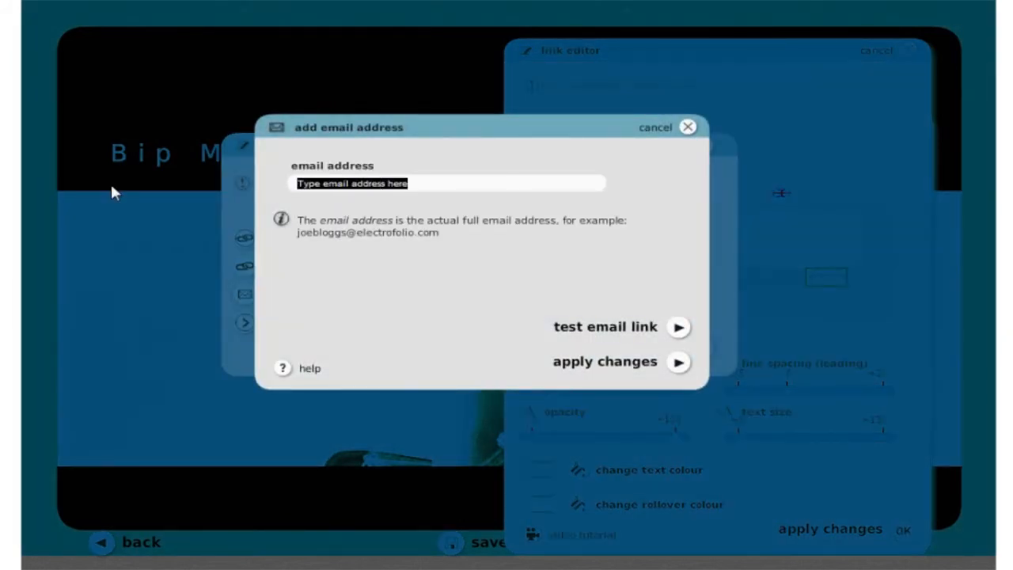
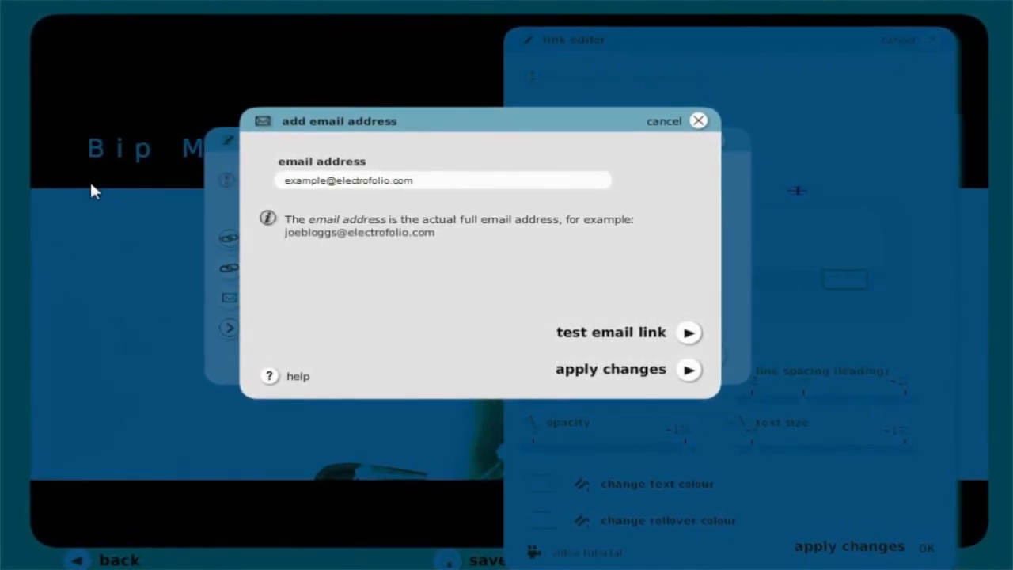
{"action": "left_click", "coordinate": [642, 372]}
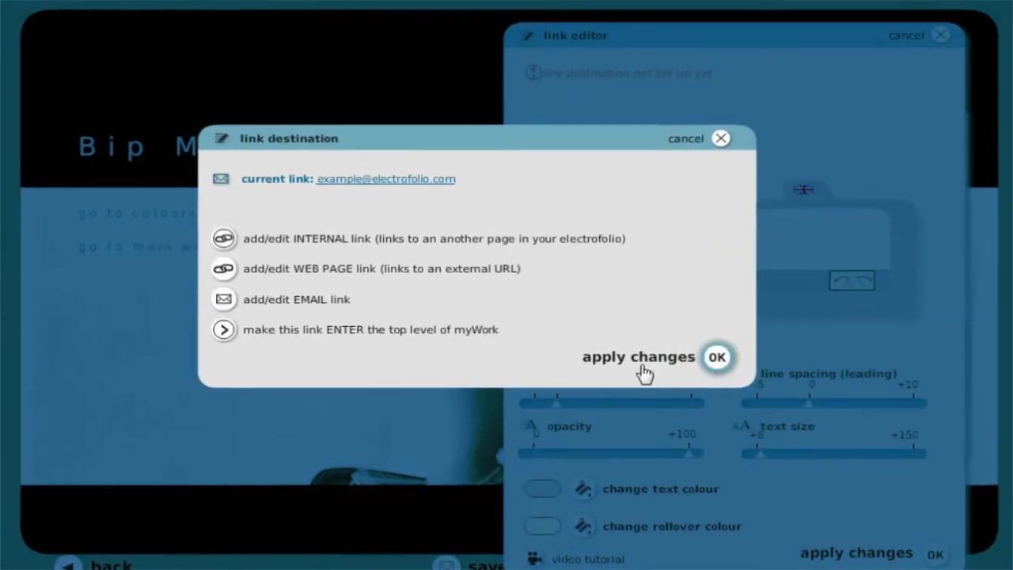
{"action": "left_click", "coordinate": [645, 372]}
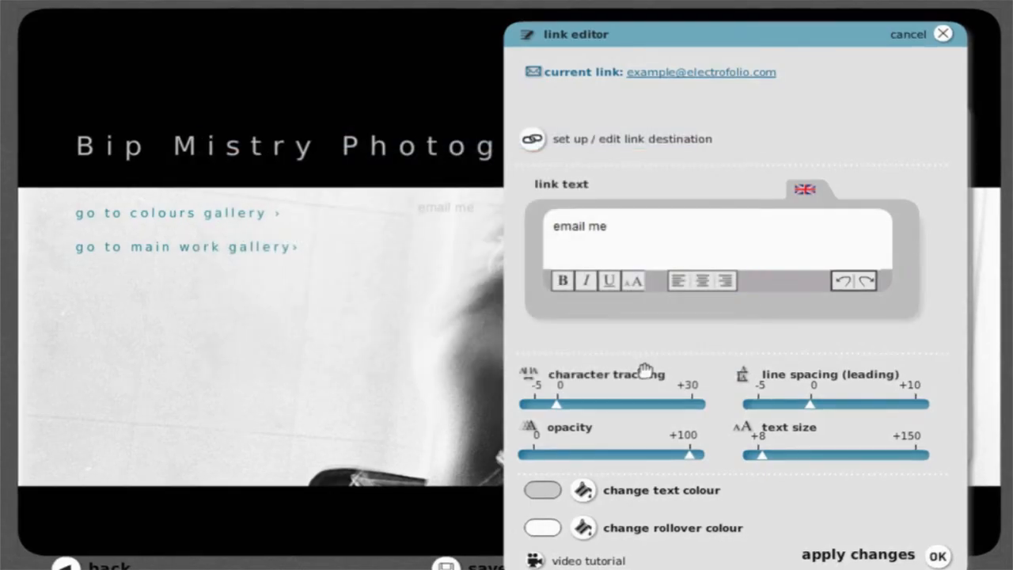
Widen the character tracking of the "email me" link and underline its text.
{"action": "left_click_drag", "start_coordinate": [561, 407], "coordinate": [577, 410]}
{"action": "key", "text": "shift+Left"}
{"action": "key", "text": "shift+Left"}
{"action": "key", "text": "shift+Left"}
{"action": "key", "text": "shift+Left"}
{"action": "key", "text": "shift+Left"}
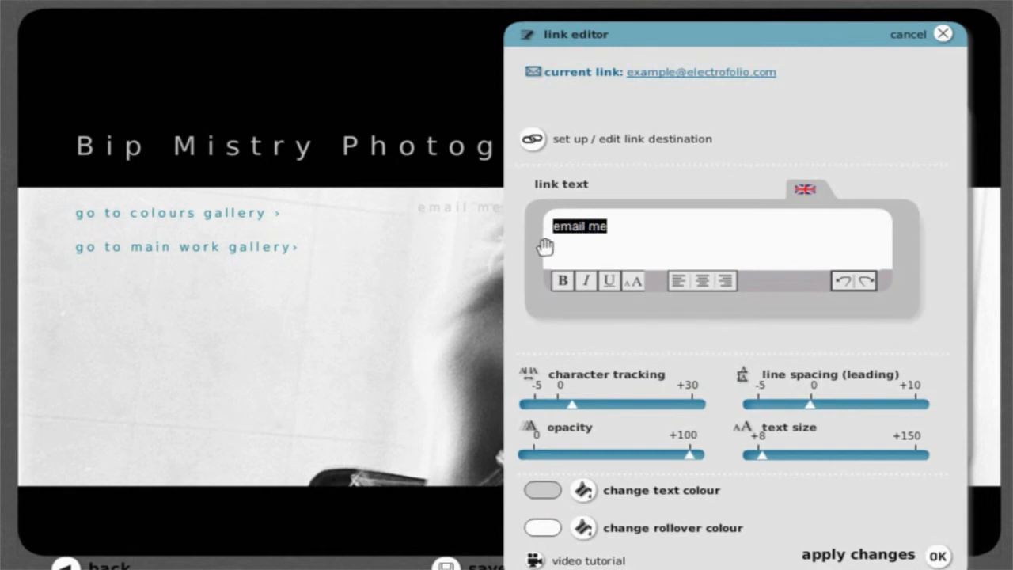
{"action": "left_click", "coordinate": [608, 284]}
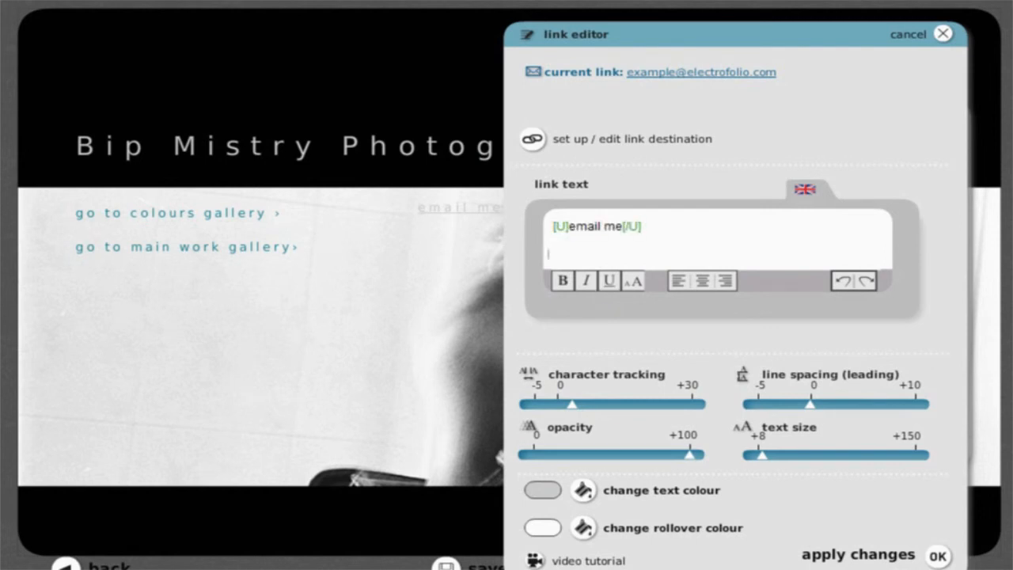
{"action": "left_click", "coordinate": [900, 558]}
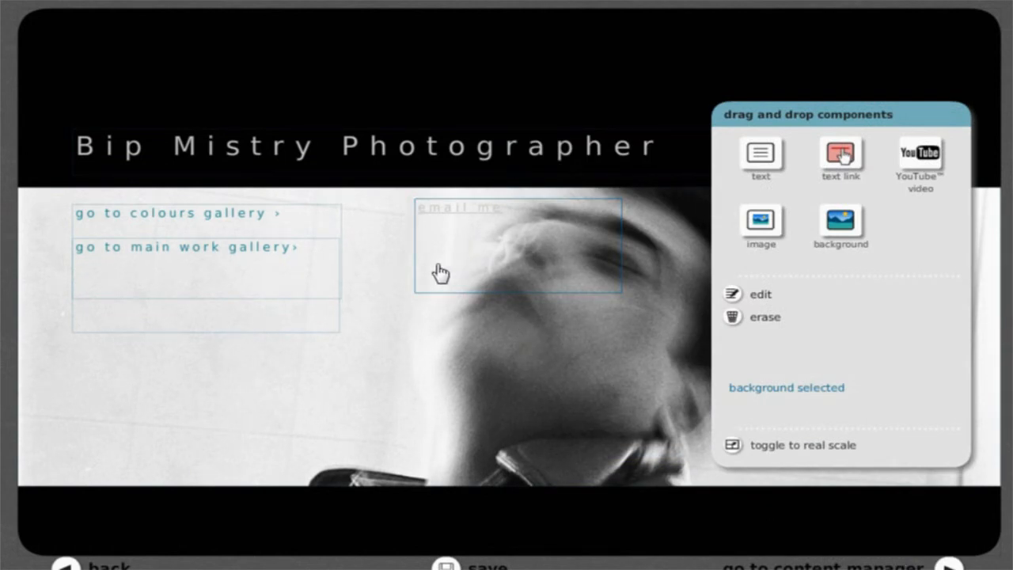
Move the "email me" link into the page's upper-right corner at x 855, y 0 and shrink its box to 95 by 29.
{"action": "left_click", "coordinate": [520, 234]}
{"action": "left_click_drag", "start_coordinate": [558, 197], "coordinate": [900, 44]}
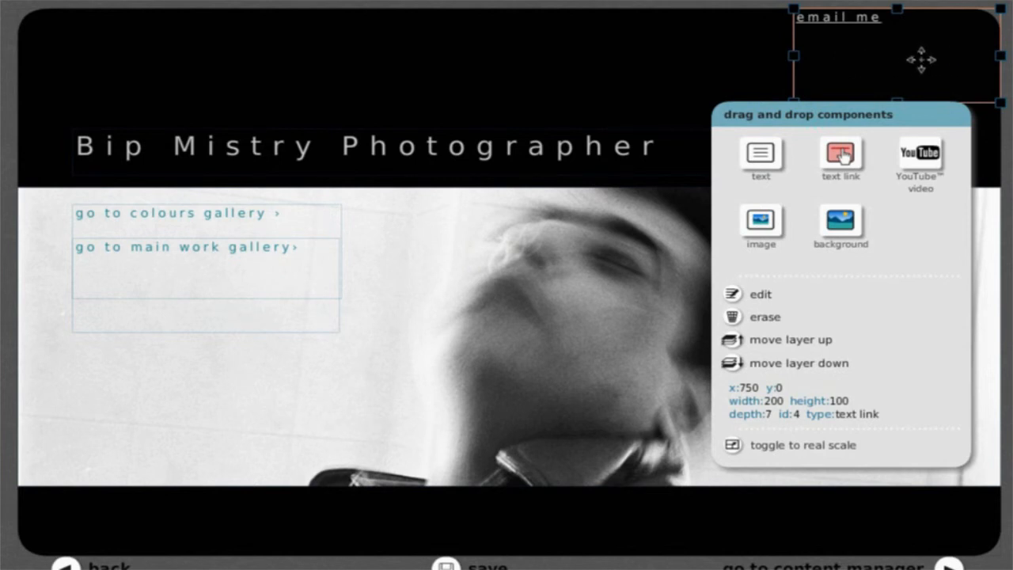
{"action": "left_click_drag", "start_coordinate": [997, 56], "coordinate": [973, 43]}
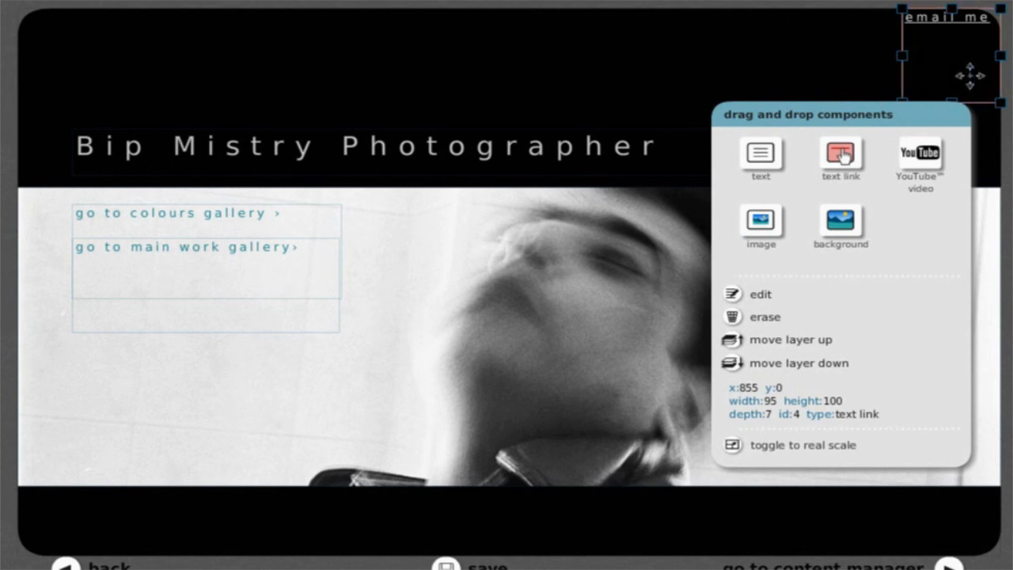
{"action": "left_click_drag", "start_coordinate": [952, 102], "coordinate": [951, 35]}
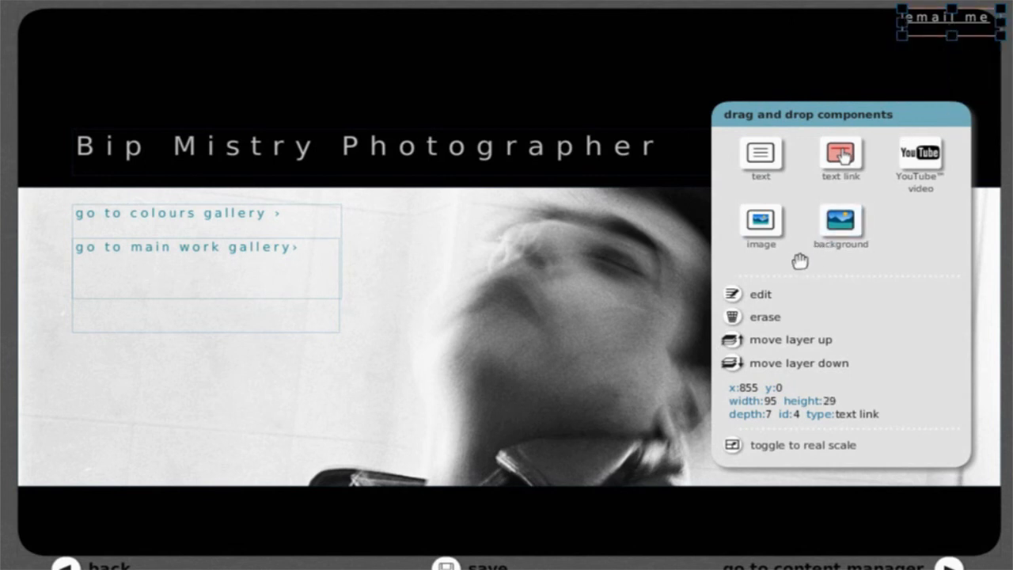
Save the home page, leave the real-scale view and open the live preview.
{"action": "left_click", "coordinate": [445, 491]}
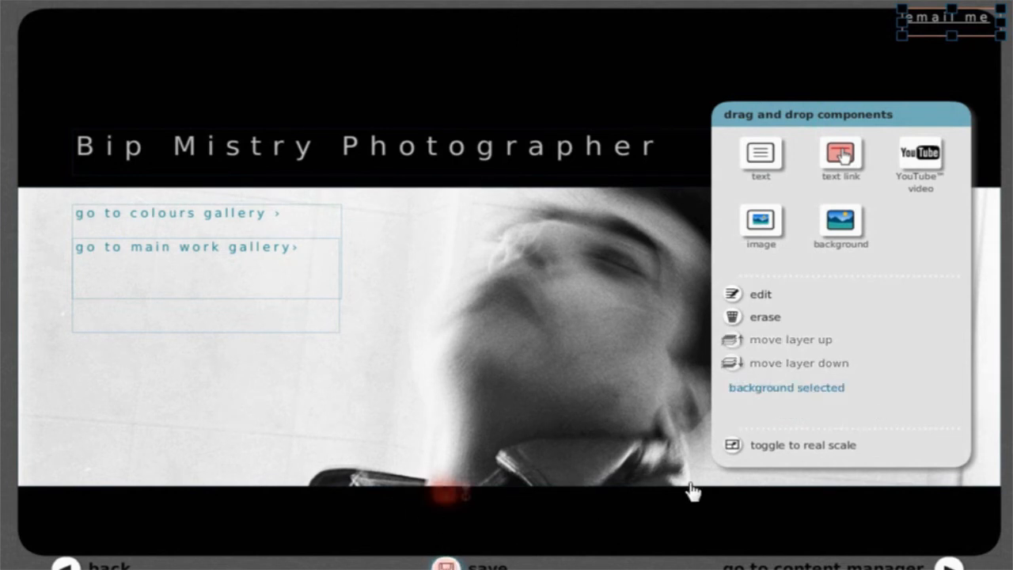
{"action": "left_click", "coordinate": [732, 445]}
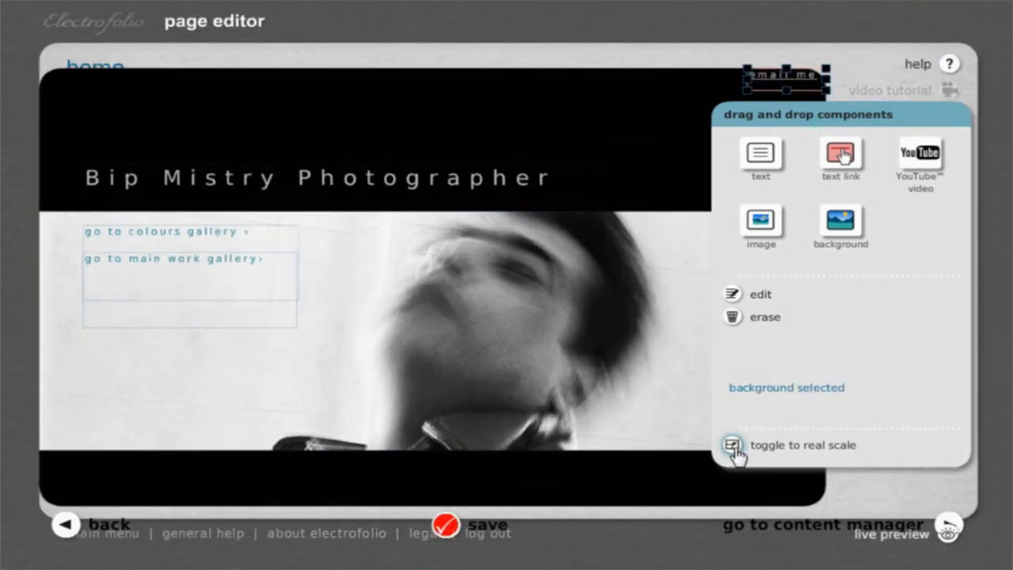
{"action": "left_click", "coordinate": [877, 536]}
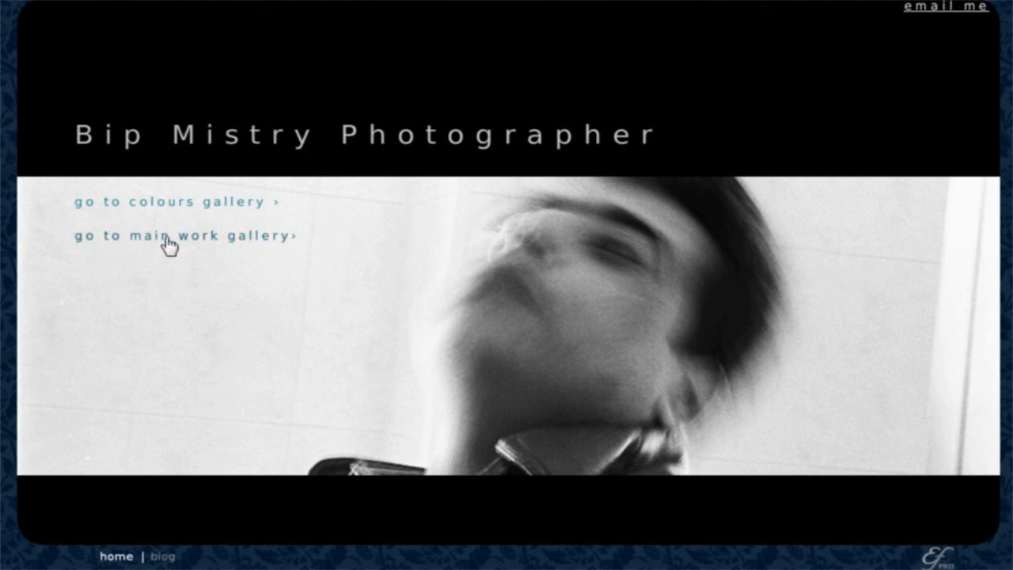
Test the main work gallery link and the galleries overview in the live preview, and return to the editor's main menu.
{"action": "left_click", "coordinate": [143, 237]}
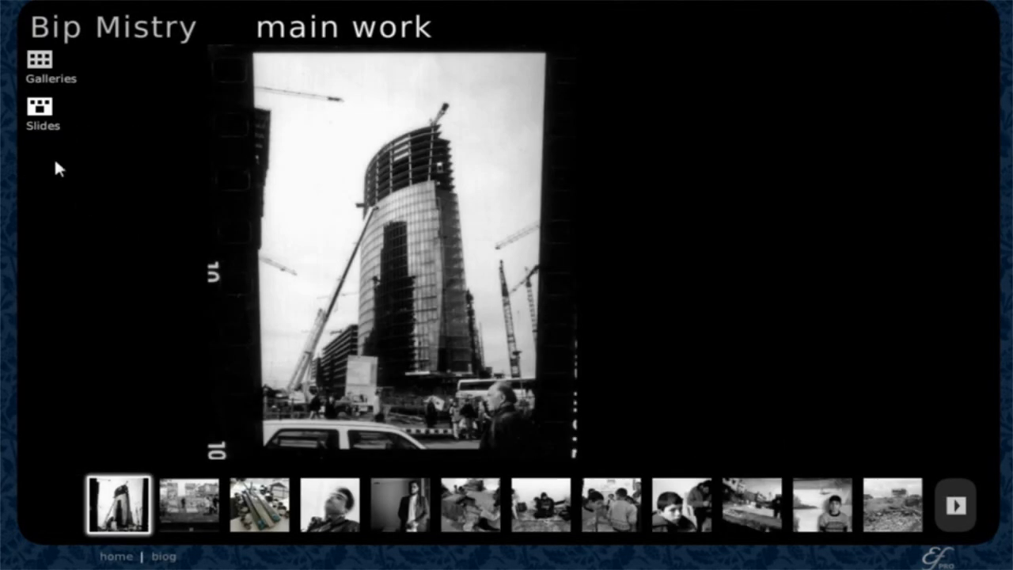
{"action": "left_click", "coordinate": [44, 70]}
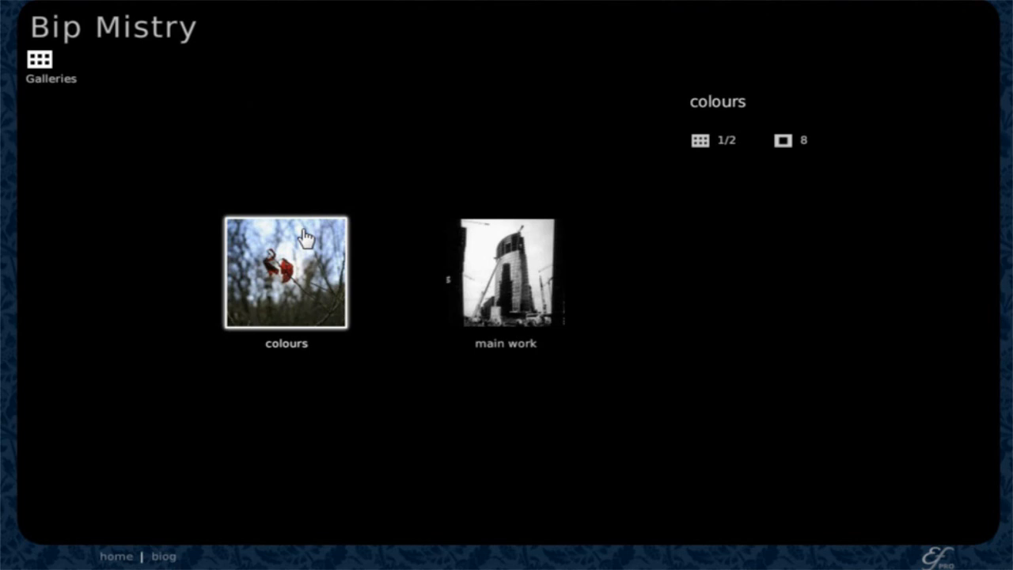
{"action": "left_click", "coordinate": [76, 33]}
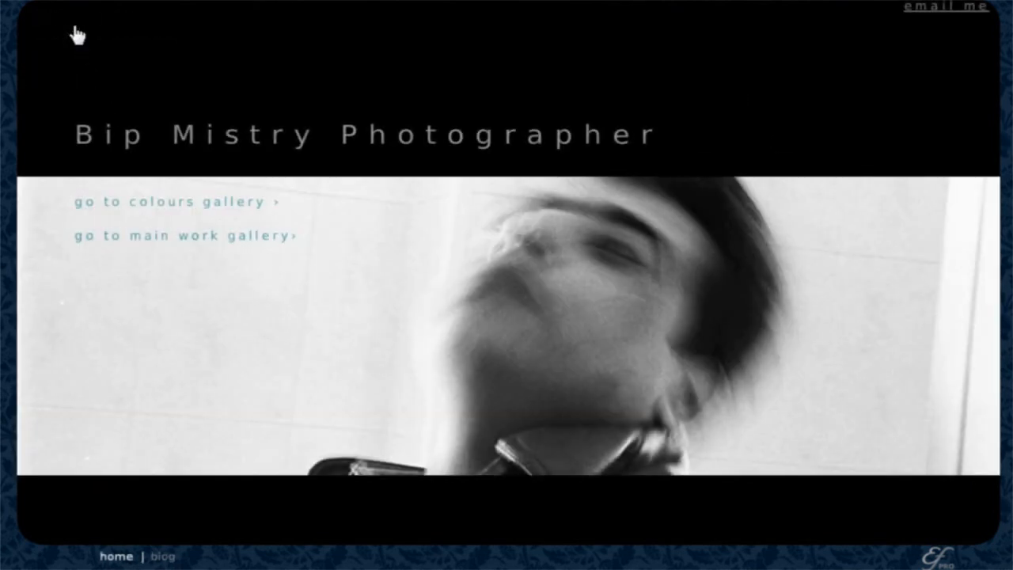
{"action": "left_click", "coordinate": [152, 557]}
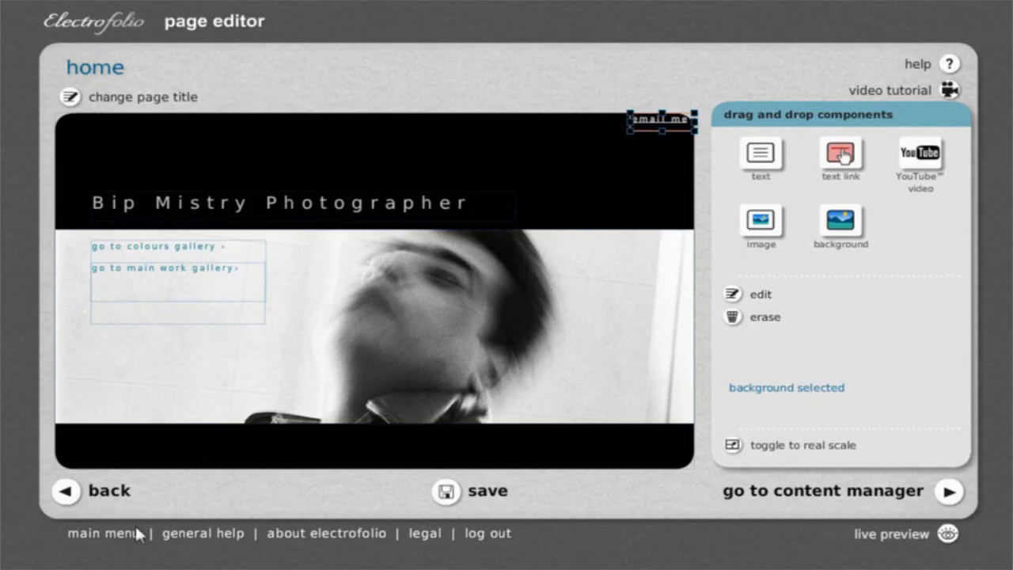
{"action": "left_click", "coordinate": [87, 536]}
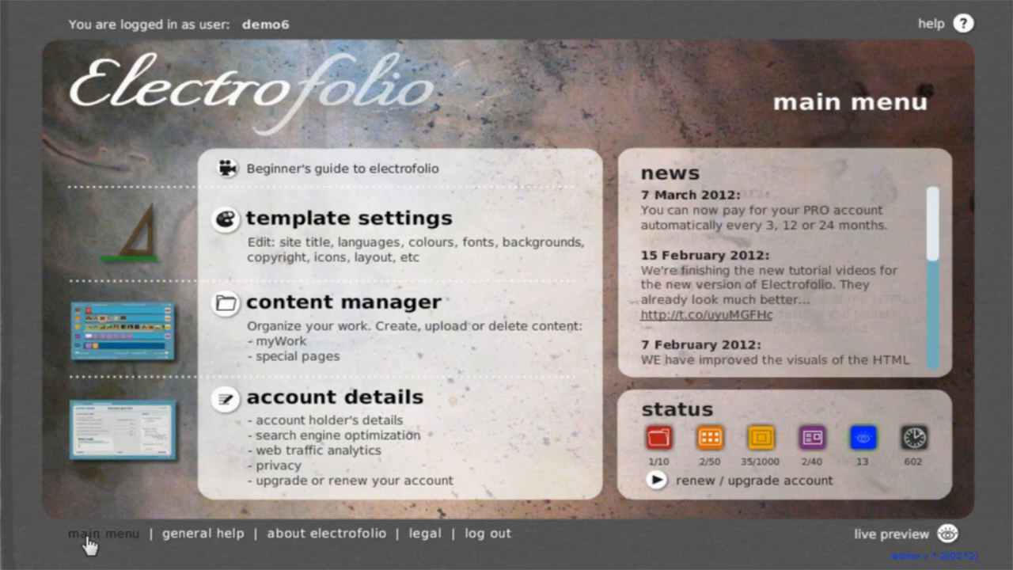